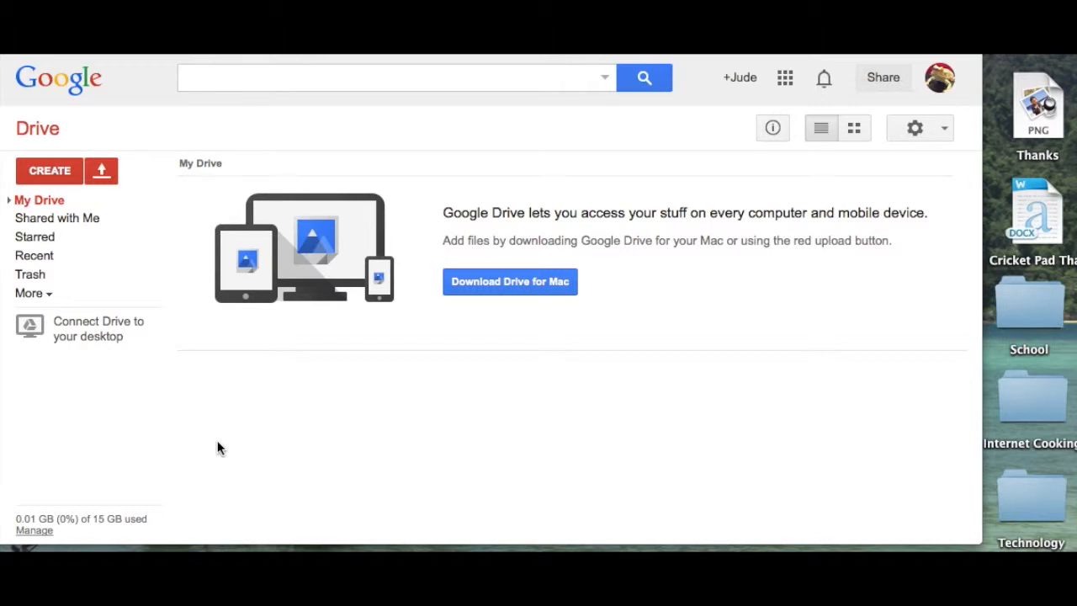
Step: Create a new folder named 'Recipes' in My Drive
left_click(50, 171)
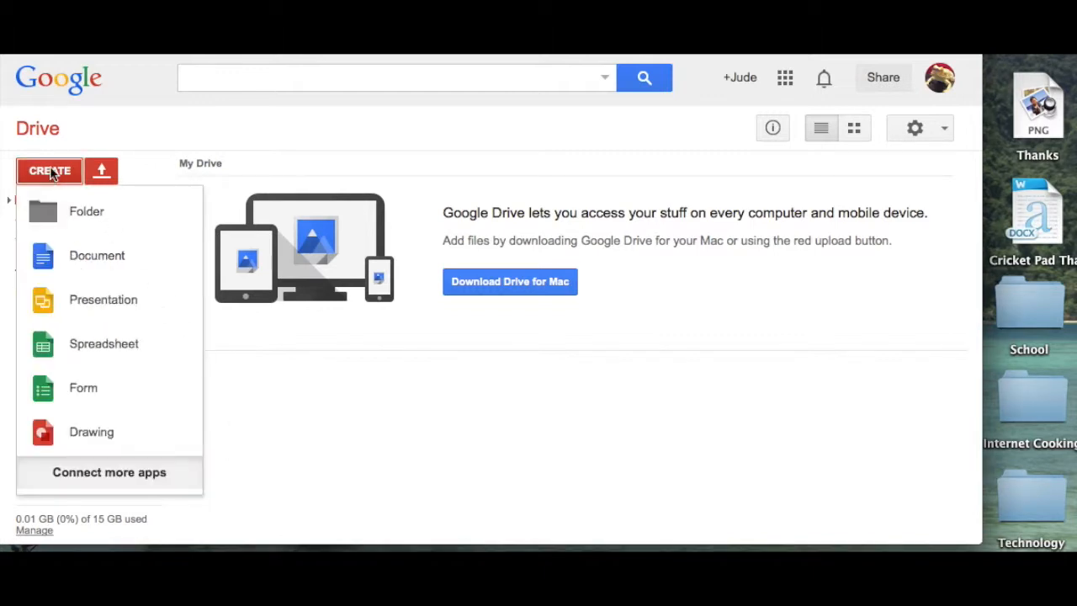
left_click(66, 211)
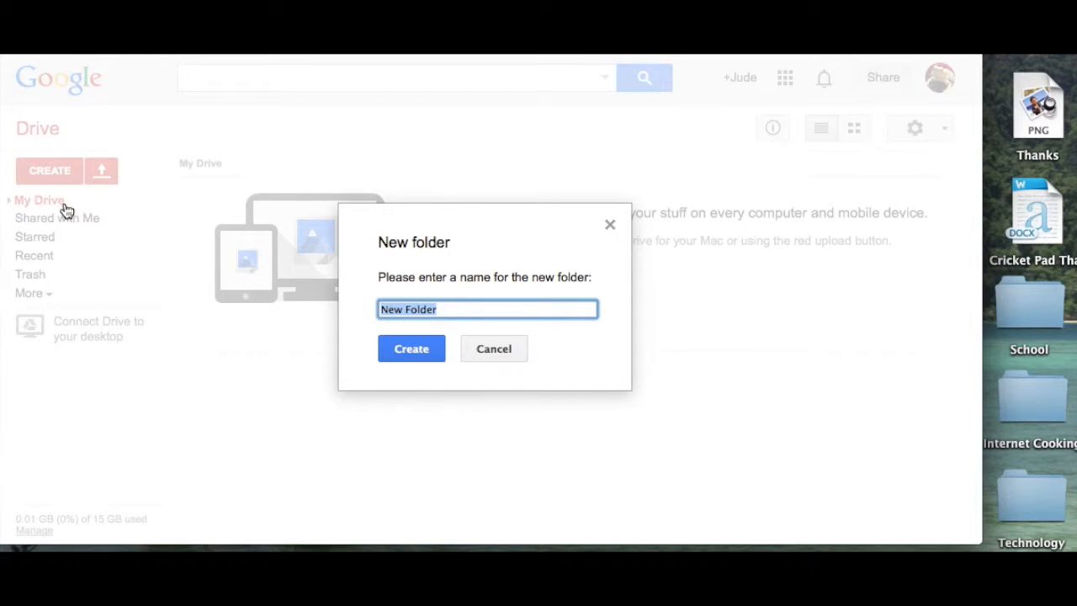
type("Rec")
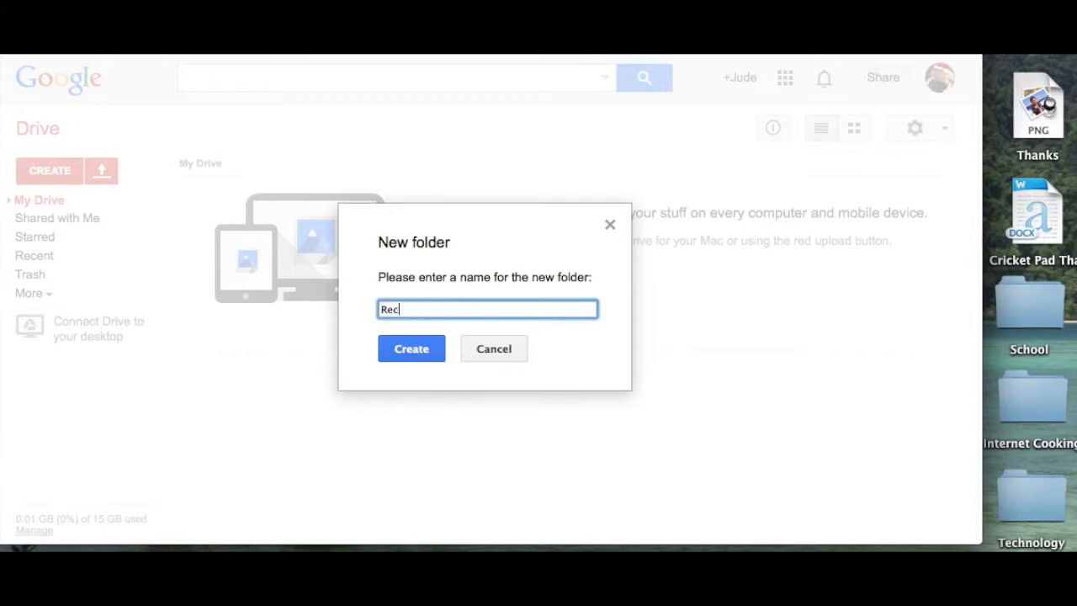
type("ipes")
left_click(437, 354)
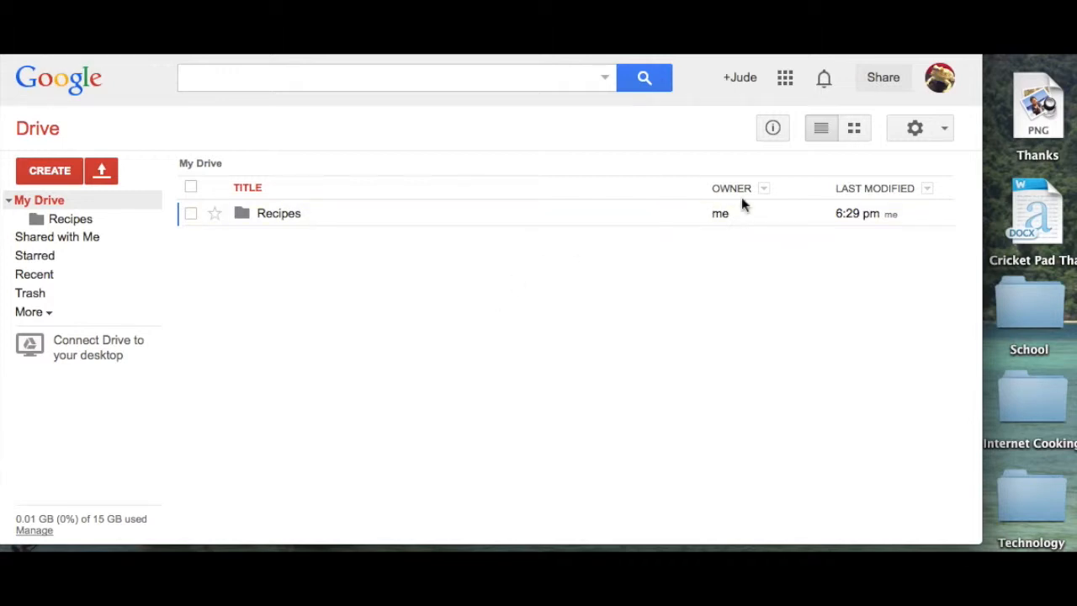
Step: Upload Cricket Pad Thai.docx from the desktop and move it into the Recipes folder
left_click_drag(1041, 209, 577, 319)
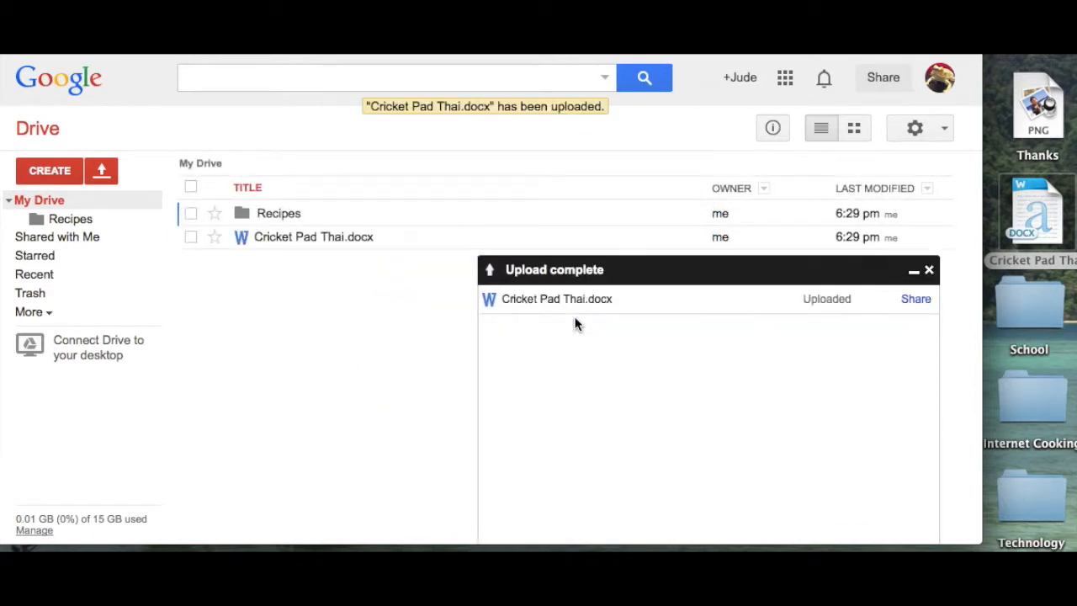
left_click(930, 270)
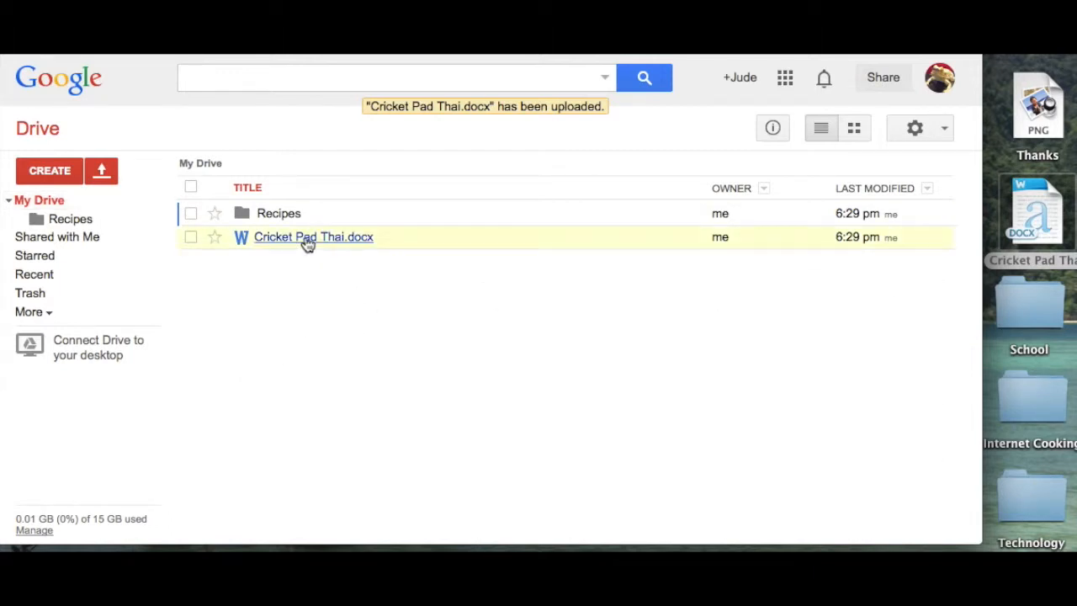
left_click_drag(301, 238, 252, 213)
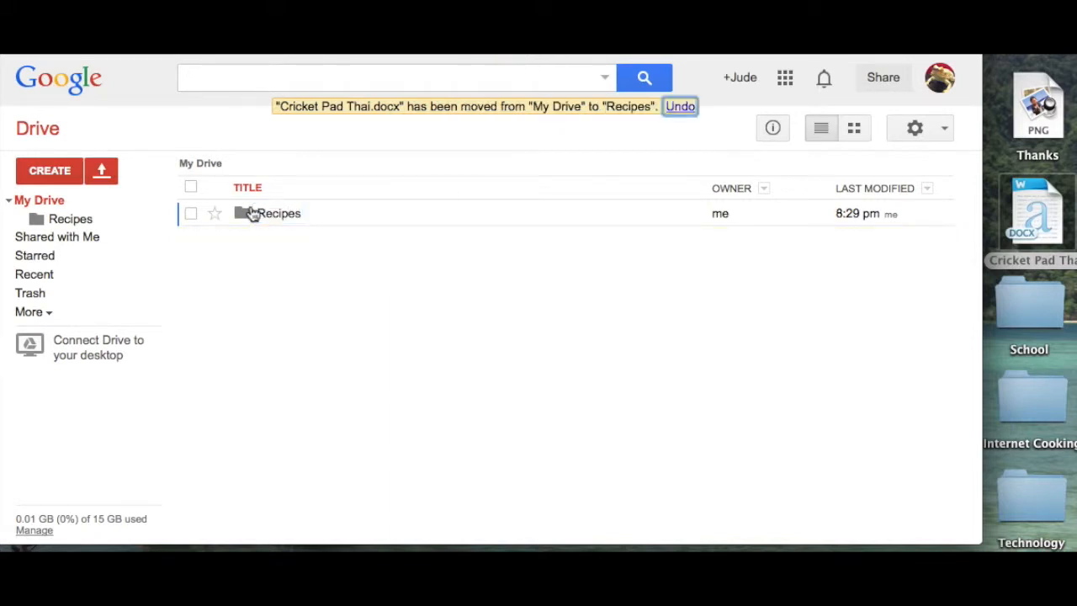
Step: Upload Thanks.png from the desktop into My Drive
left_click(1016, 109)
left_click_drag(1016, 109, 653, 310)
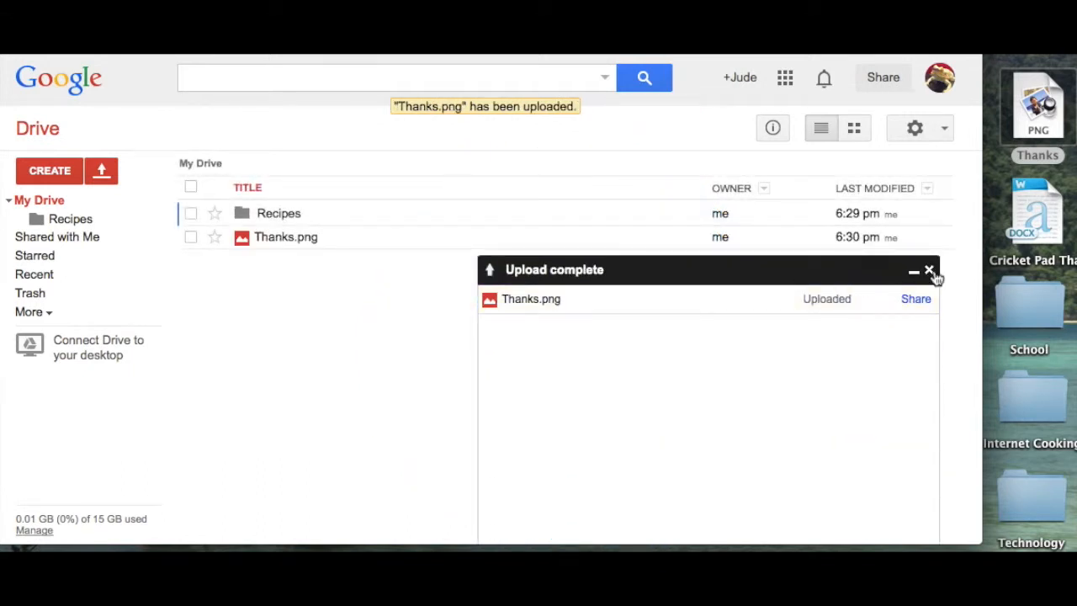
left_click(929, 271)
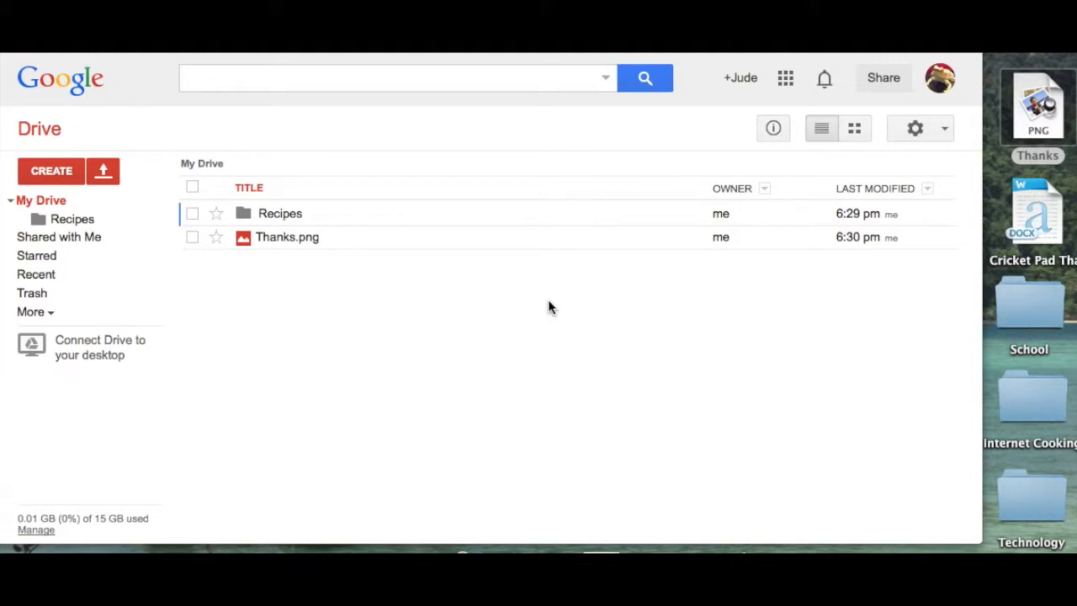
Step: Open the sharing settings for Thanks.png
left_click(271, 244)
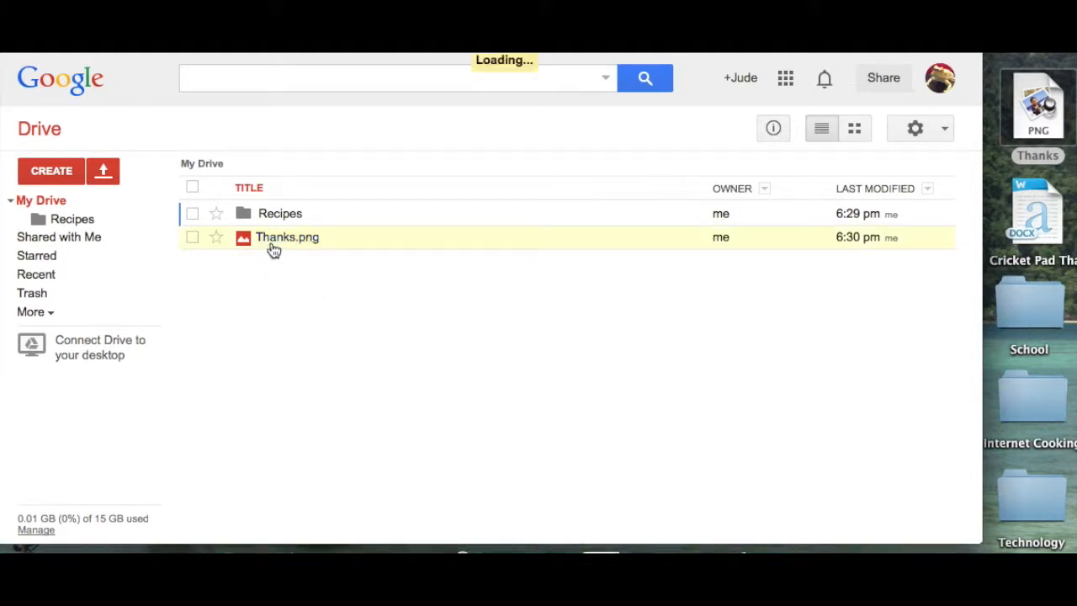
right_click(273, 250)
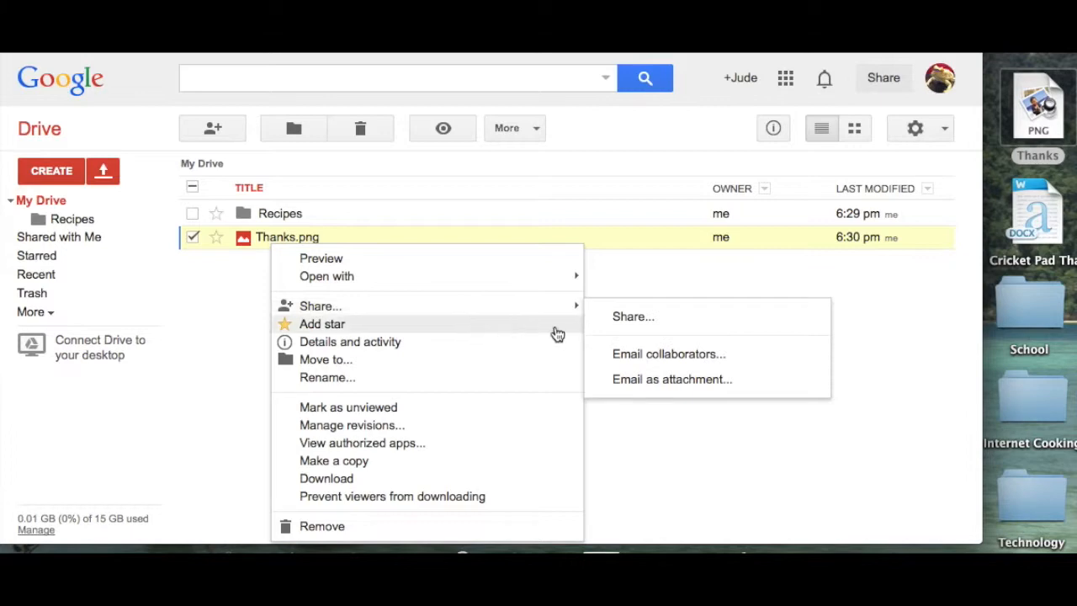
mouse_move(582, 311)
left_click(630, 315)
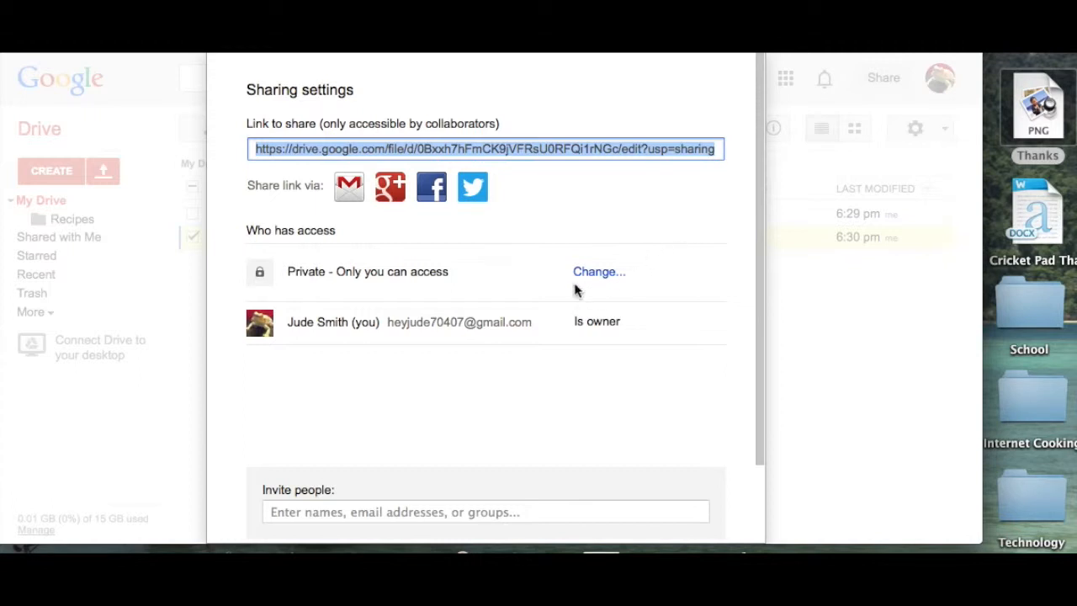
Step: Set Thanks.png to 'Anyone with the link' with Can view access and save
left_click(596, 274)
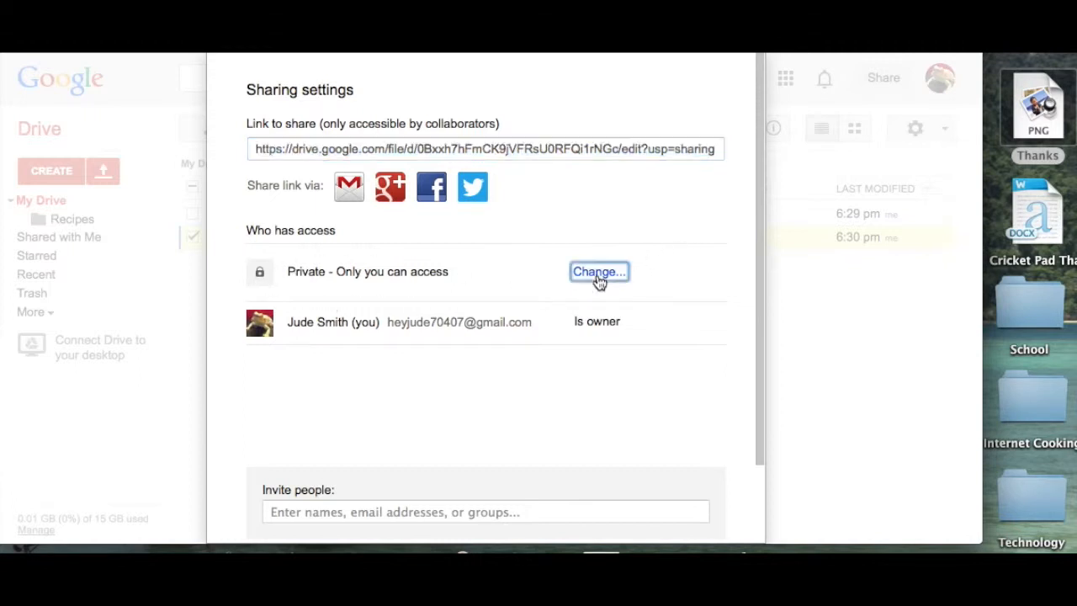
left_click(282, 283)
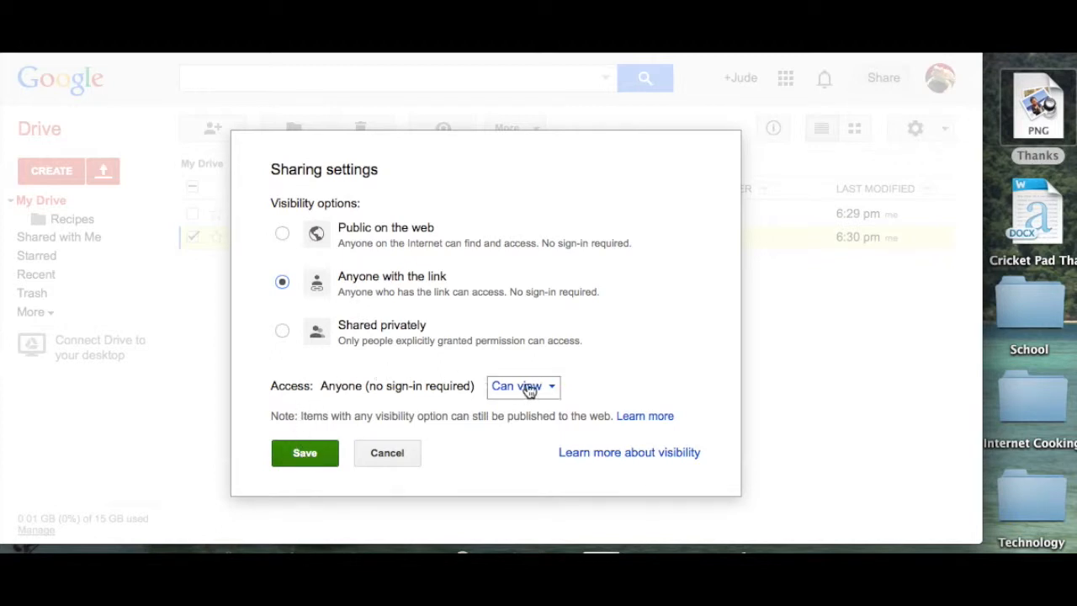
left_click(559, 391)
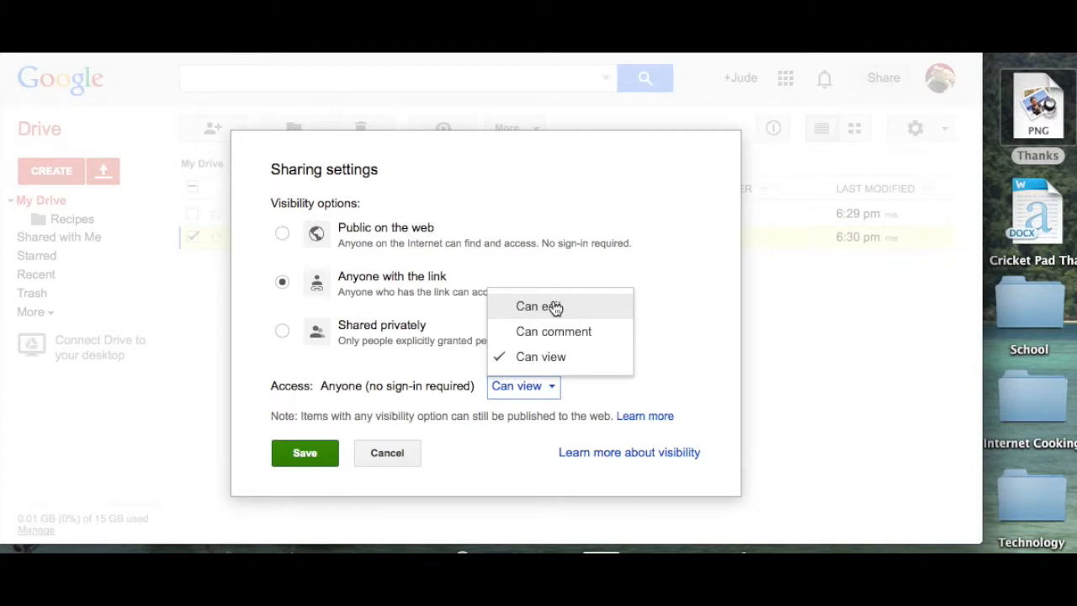
left_click(516, 394)
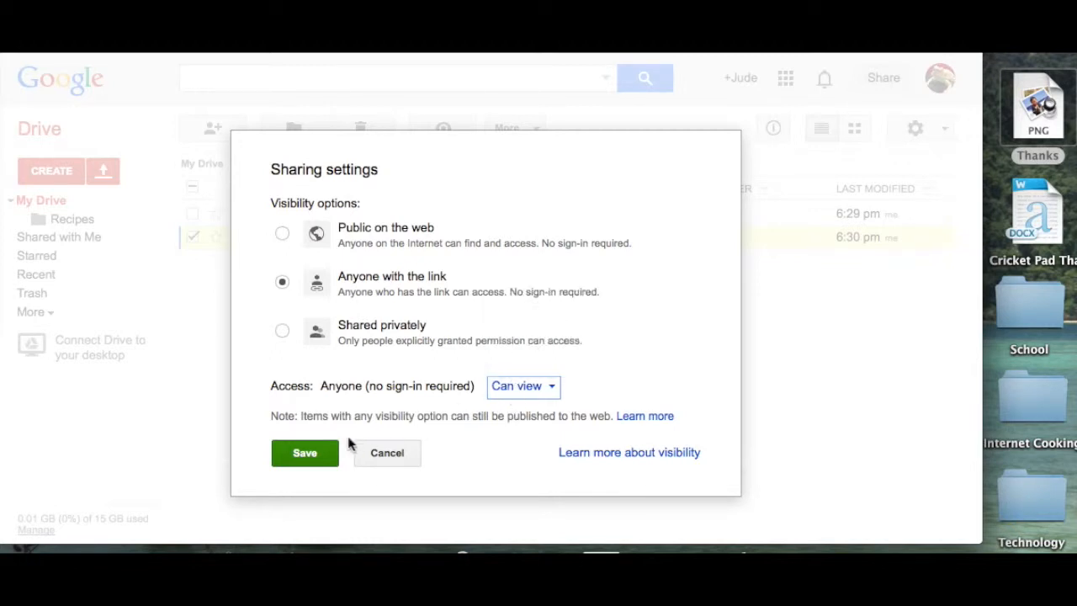
left_click(296, 453)
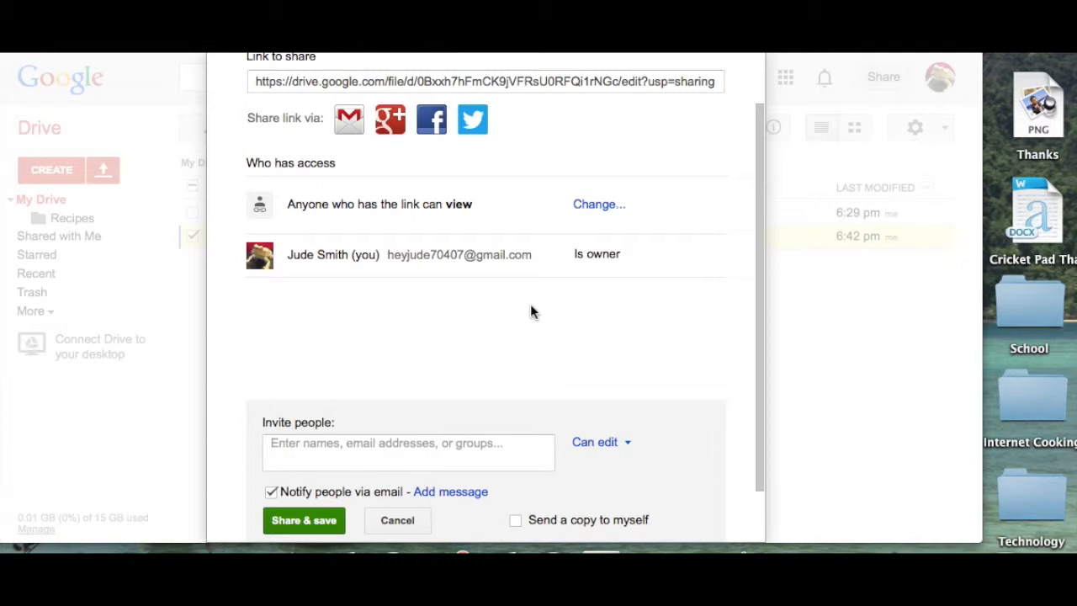
Step: Change Thanks.png's visibility to 'Shared privately' and save
left_click(600, 207)
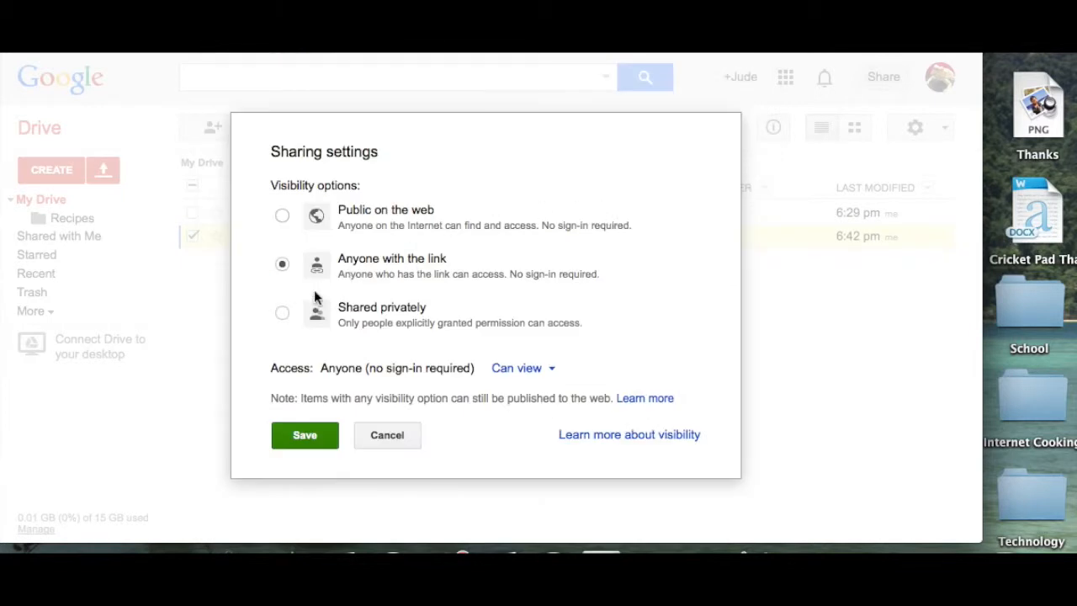
left_click(283, 313)
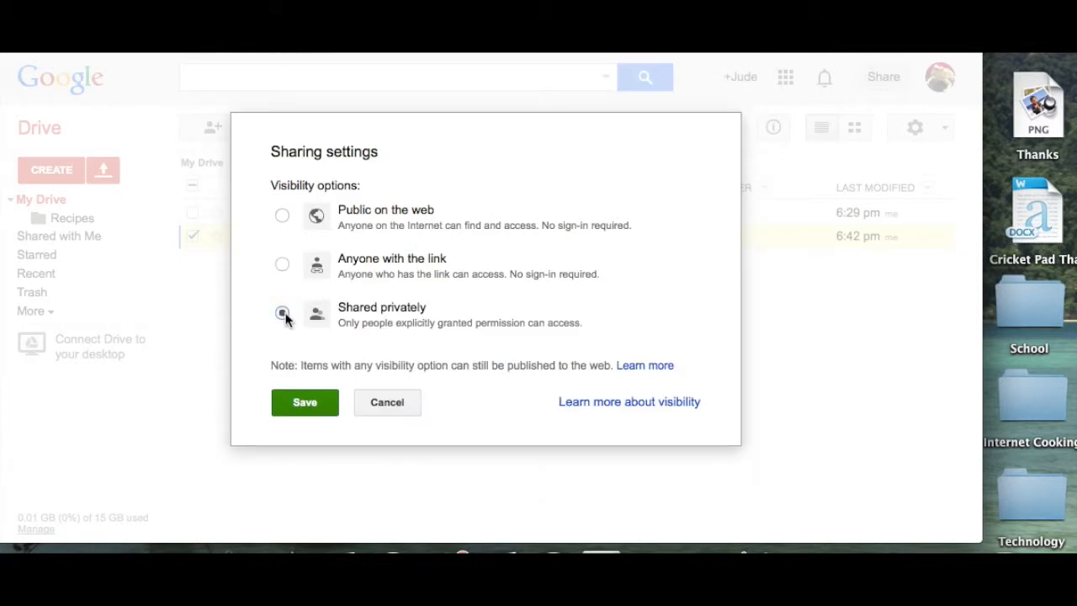
left_click(309, 405)
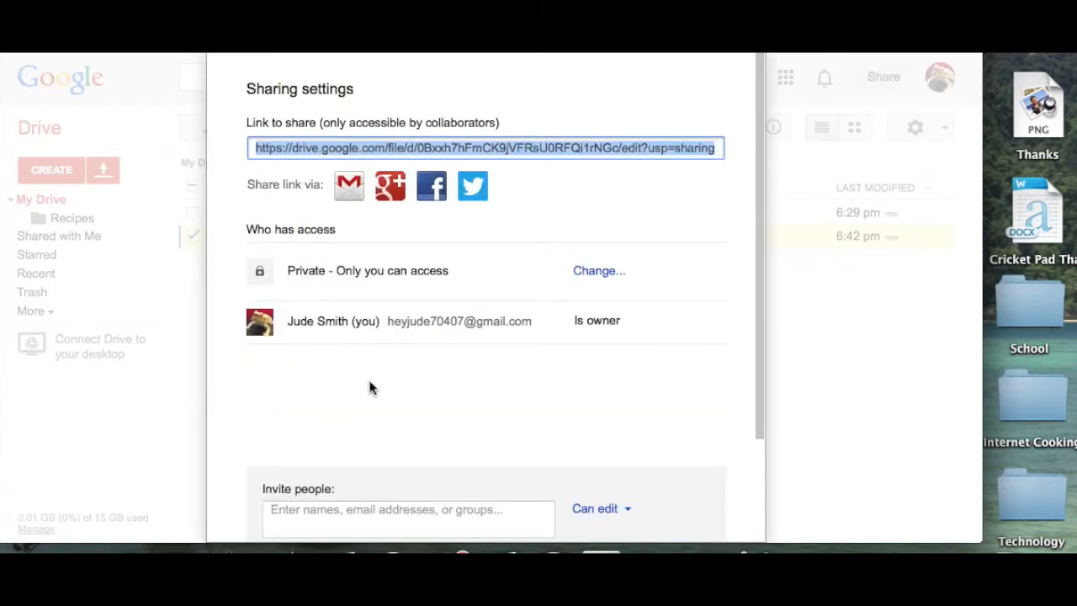
Step: Invite a collaborator by e-mail with Can edit permission and share the file
scroll(370, 386, "down", 3)
left_click(290, 381)
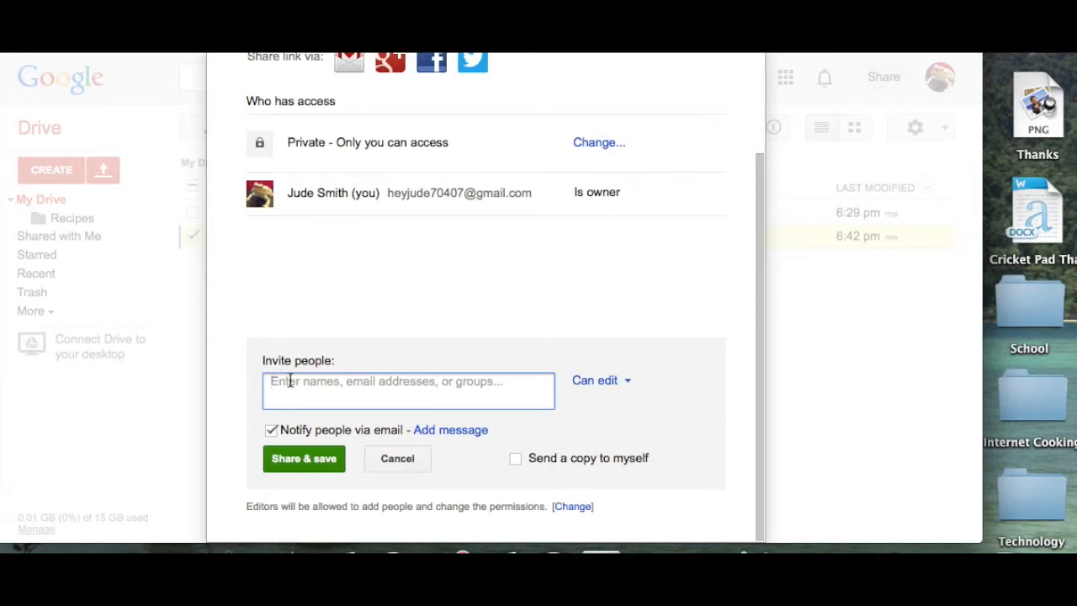
type("mos")
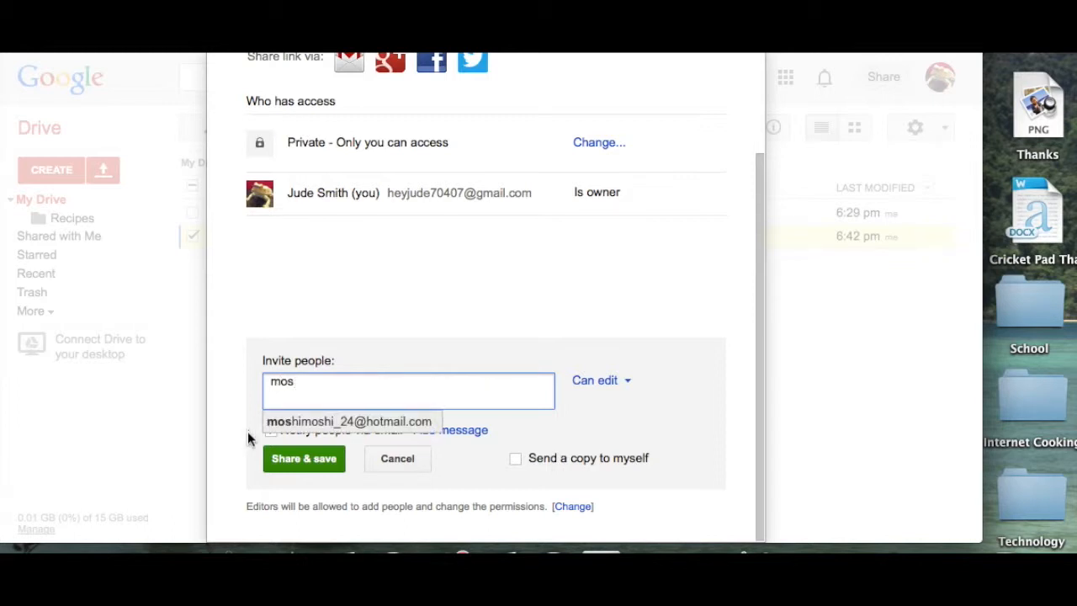
left_click(300, 423)
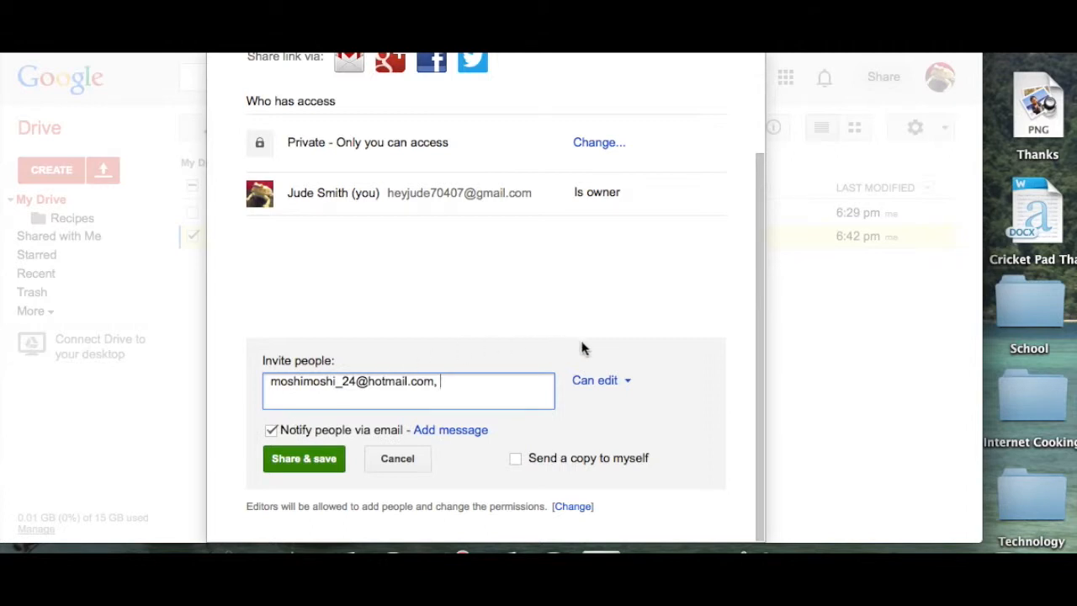
left_click(626, 381)
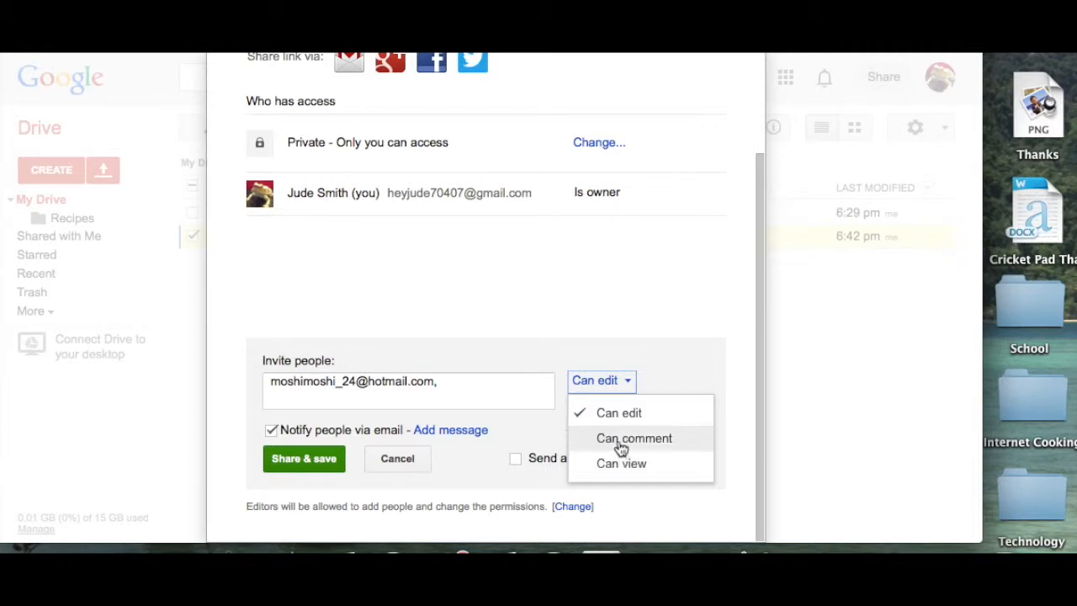
left_click(606, 413)
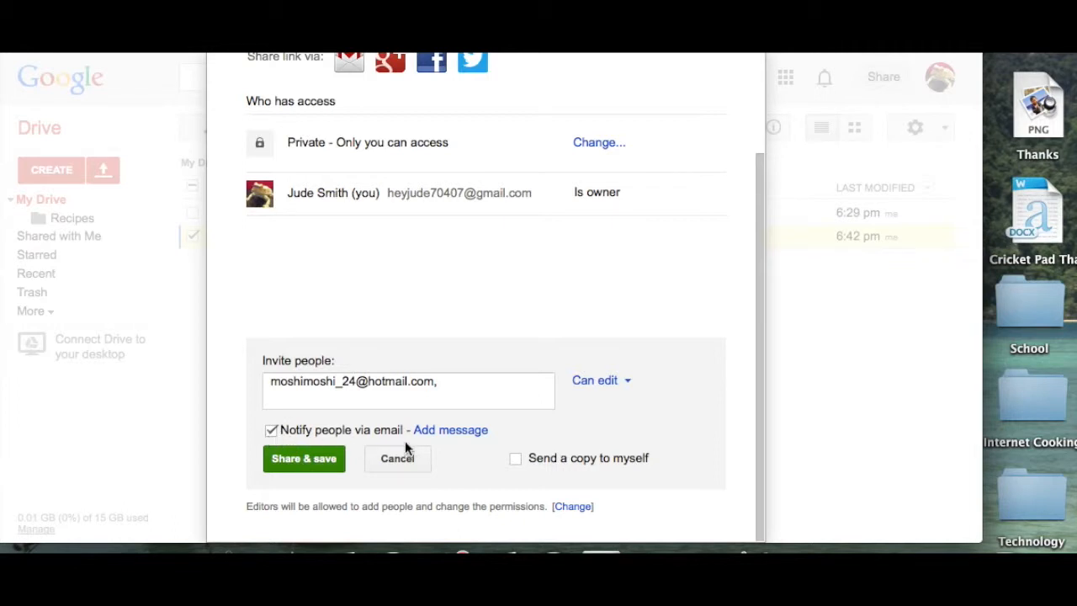
left_click(300, 466)
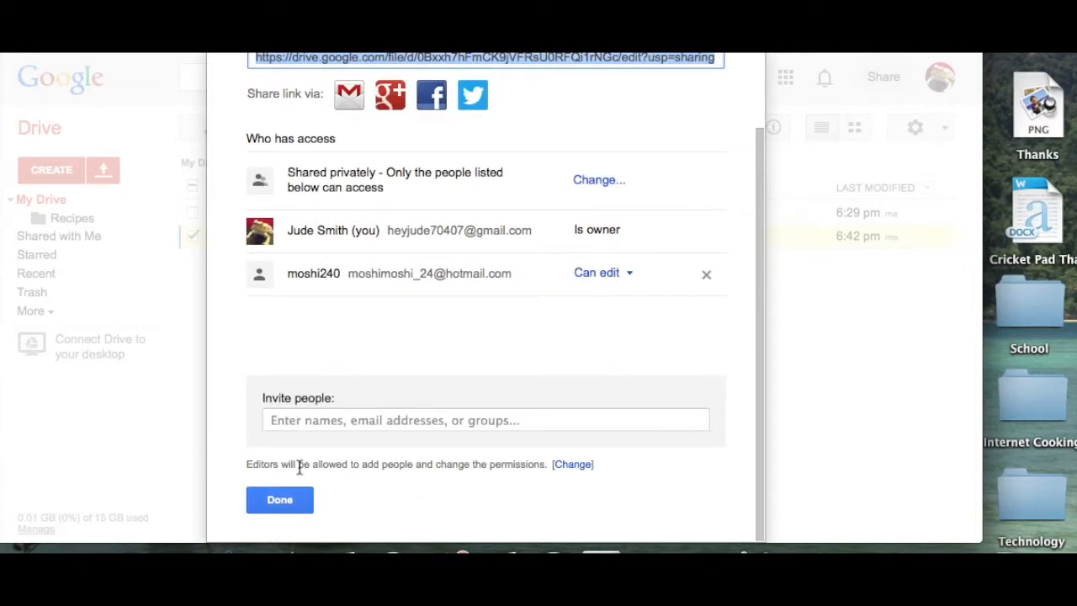
left_click(278, 497)
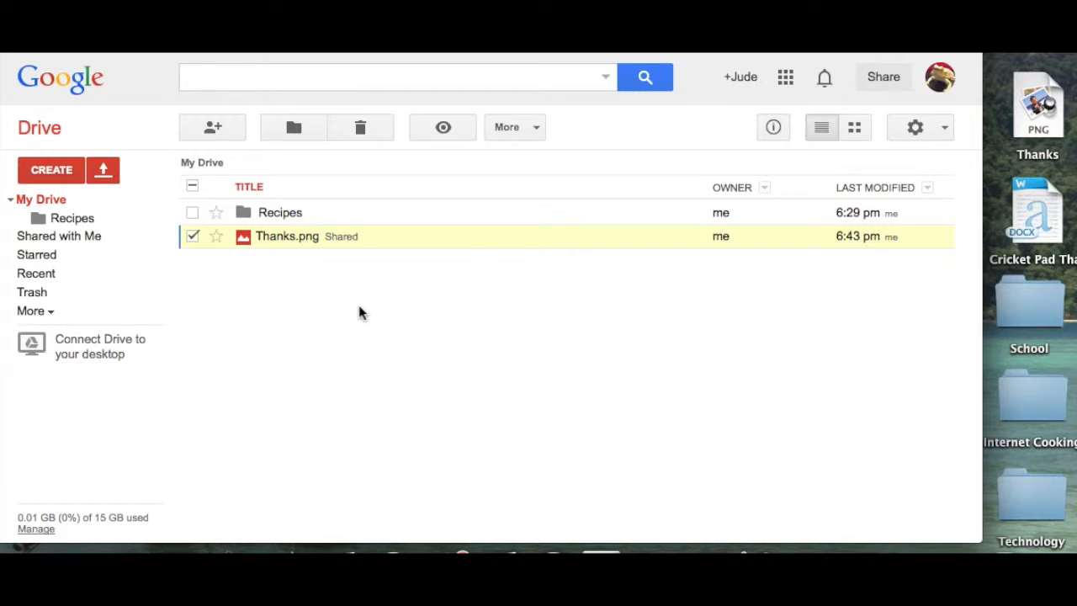
Step: Recheck Thanks.png sharing, keep the collaborator at Can edit, and close sharing
right_click(289, 236)
mouse_move(440, 302)
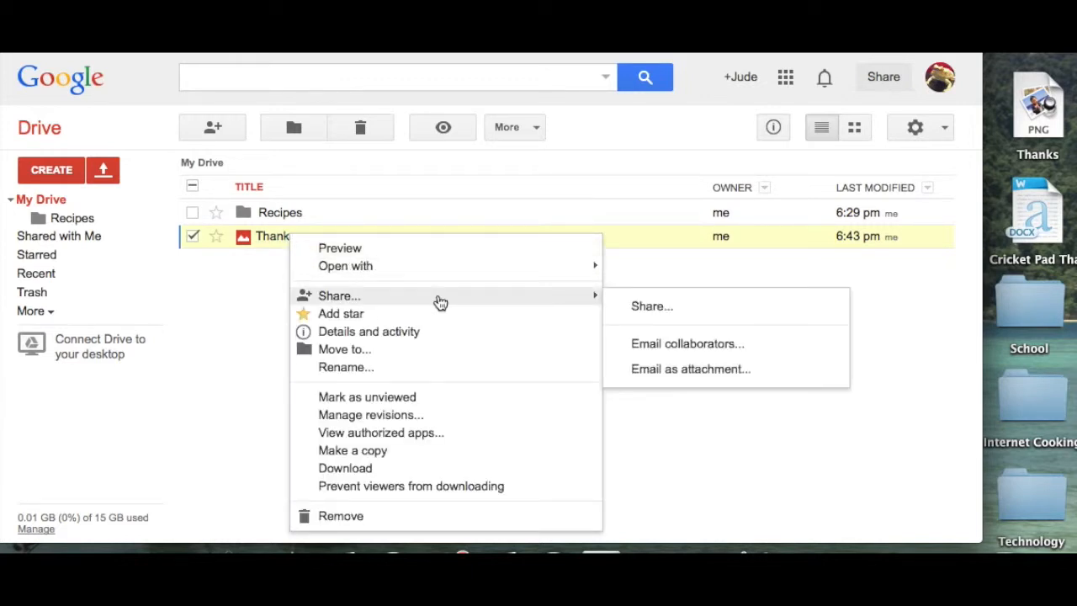
left_click(643, 313)
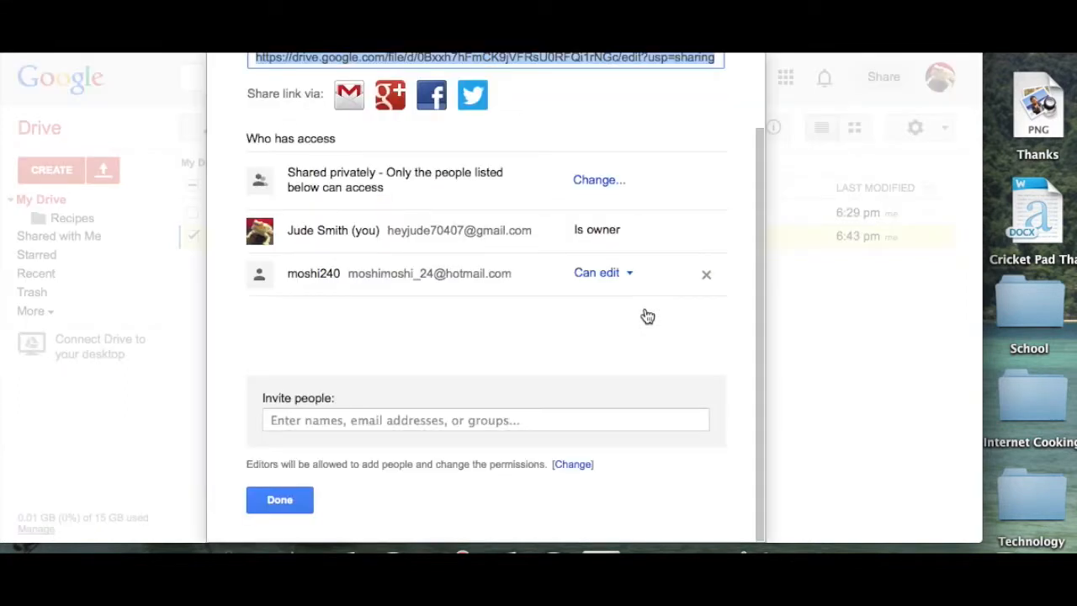
left_click(603, 281)
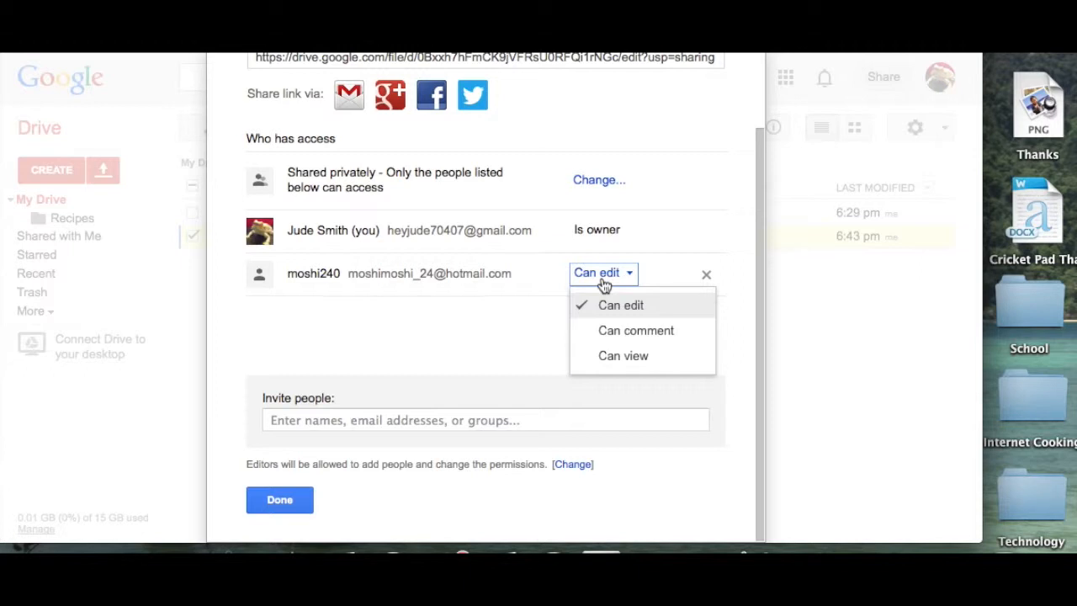
left_click(495, 361)
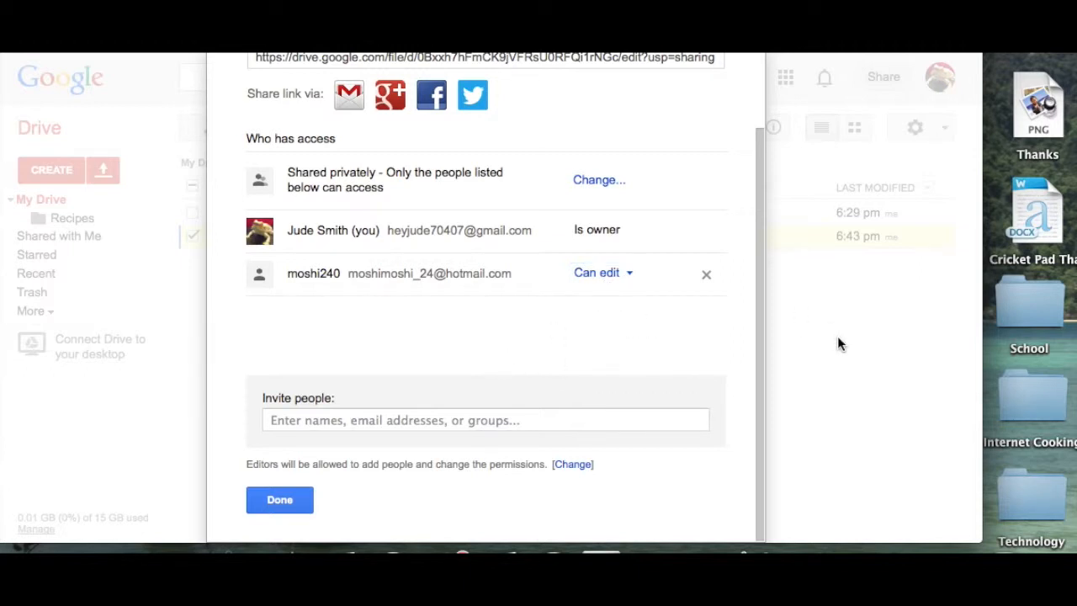
left_click(277, 501)
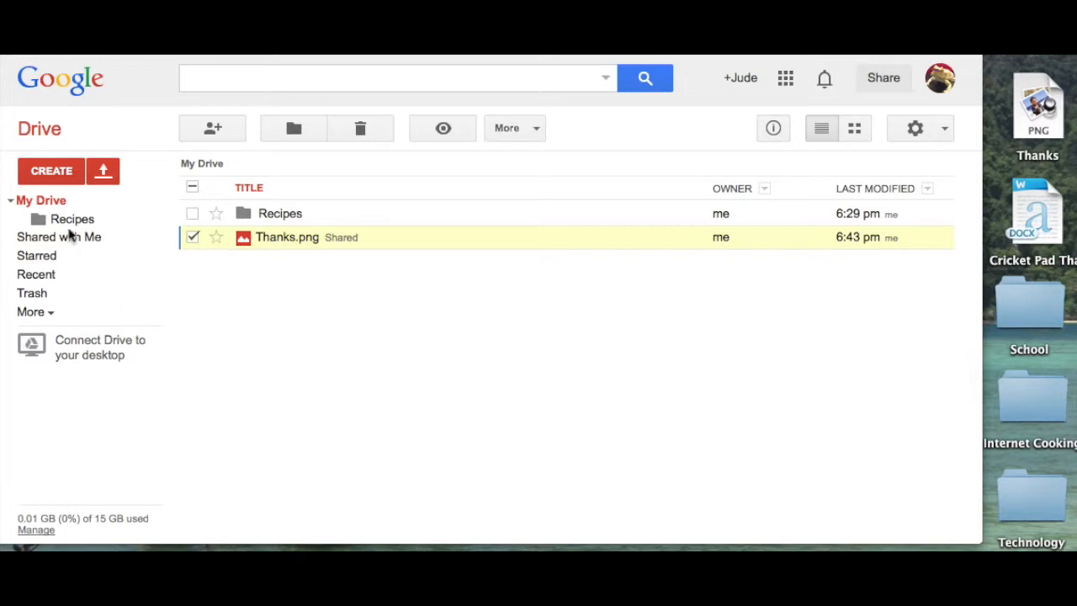
left_click(47, 173)
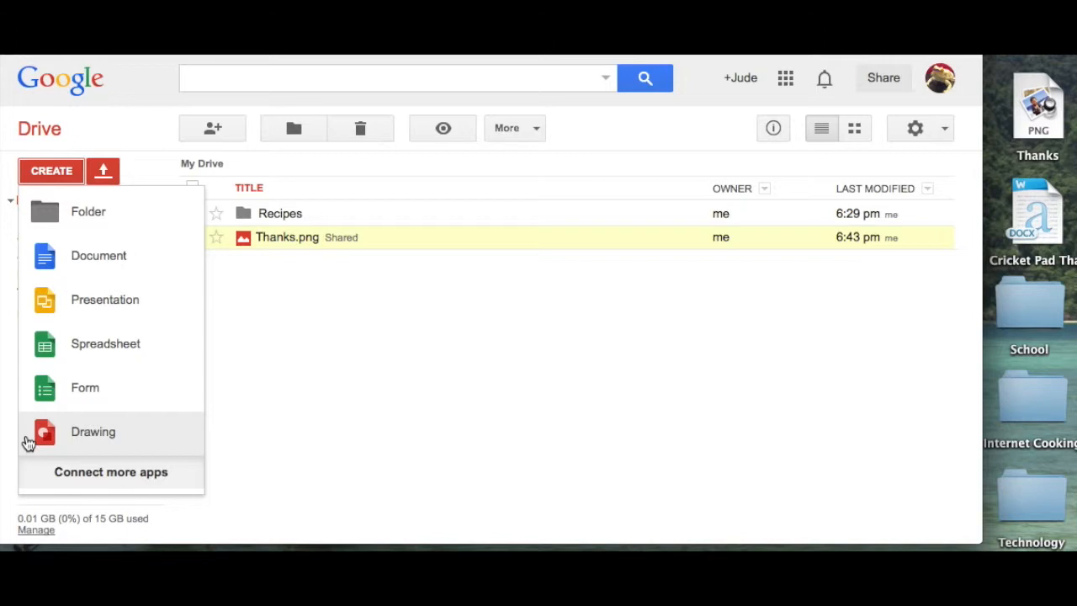
Step: Create a blank Google Doc and rename it 'Cricket Casserole'
left_click(77, 249)
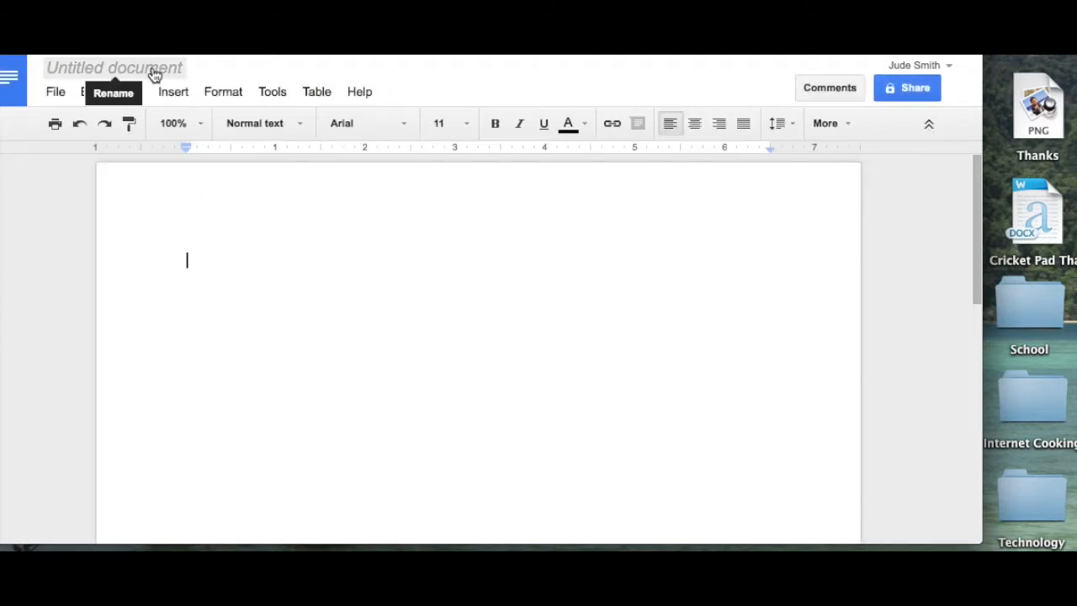
left_click(154, 74)
type("C")
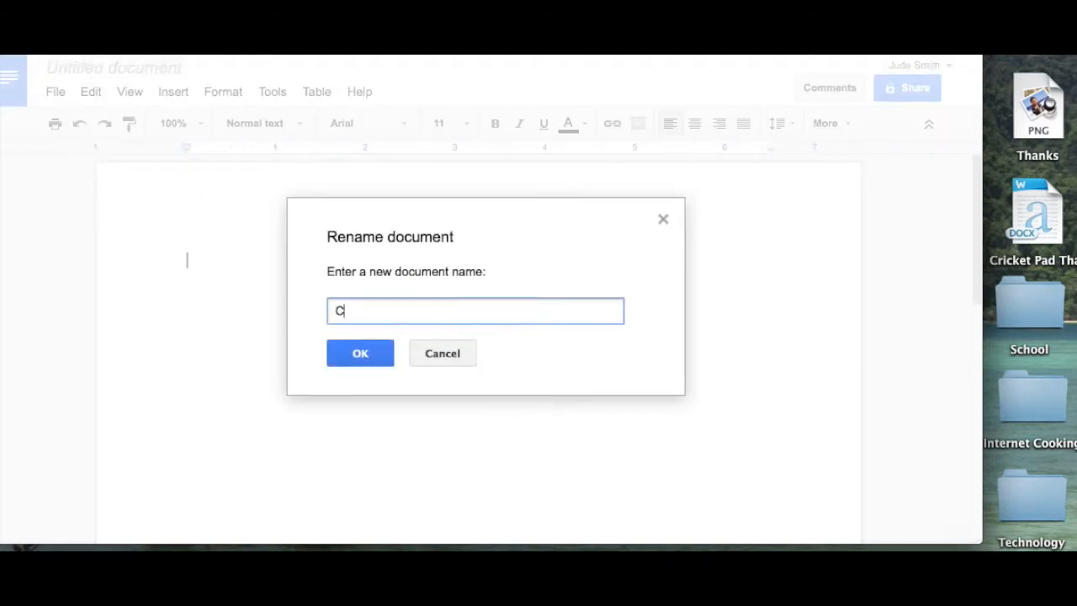
type("ricket Caaerol")
type("e")
key("BackSpace")
key("BackSpace")
key("BackSpace")
key("BackSpace")
key("BackSpace")
key("BackSpace")
type("sserole")
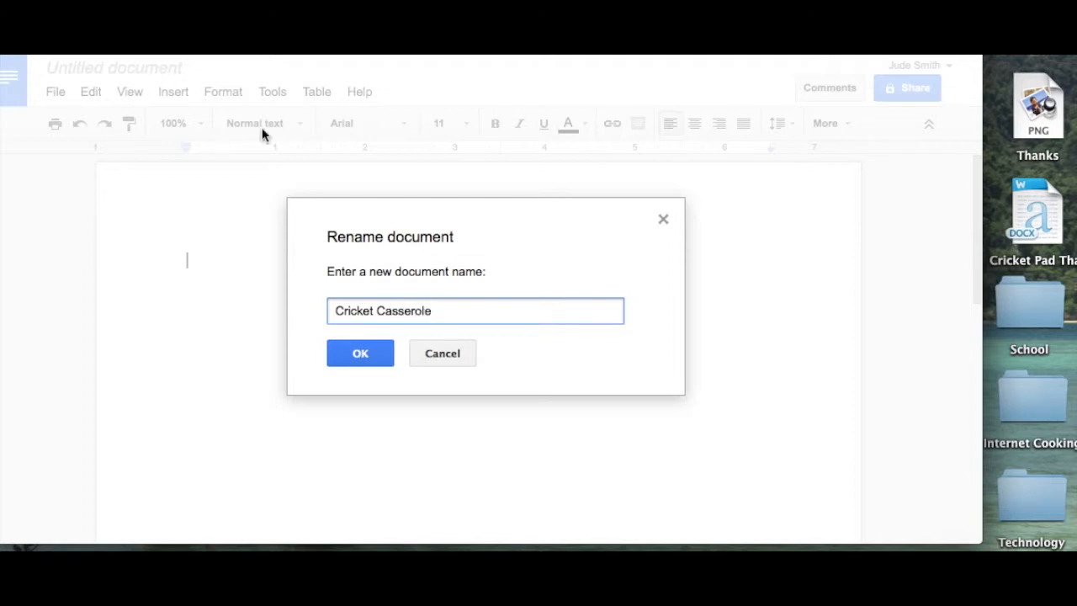
left_click(364, 354)
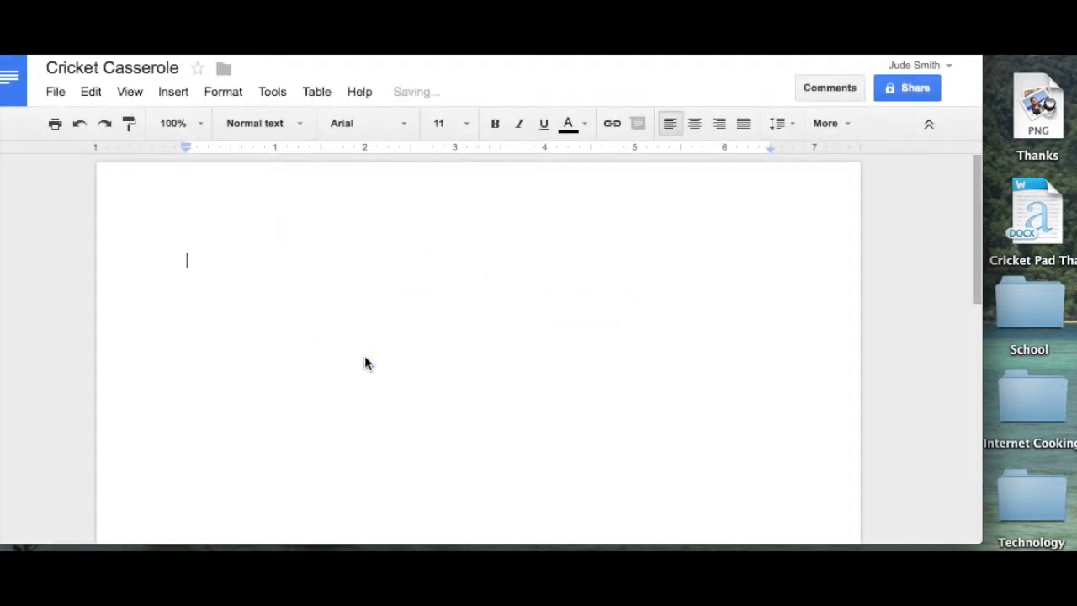
left_click(53, 93)
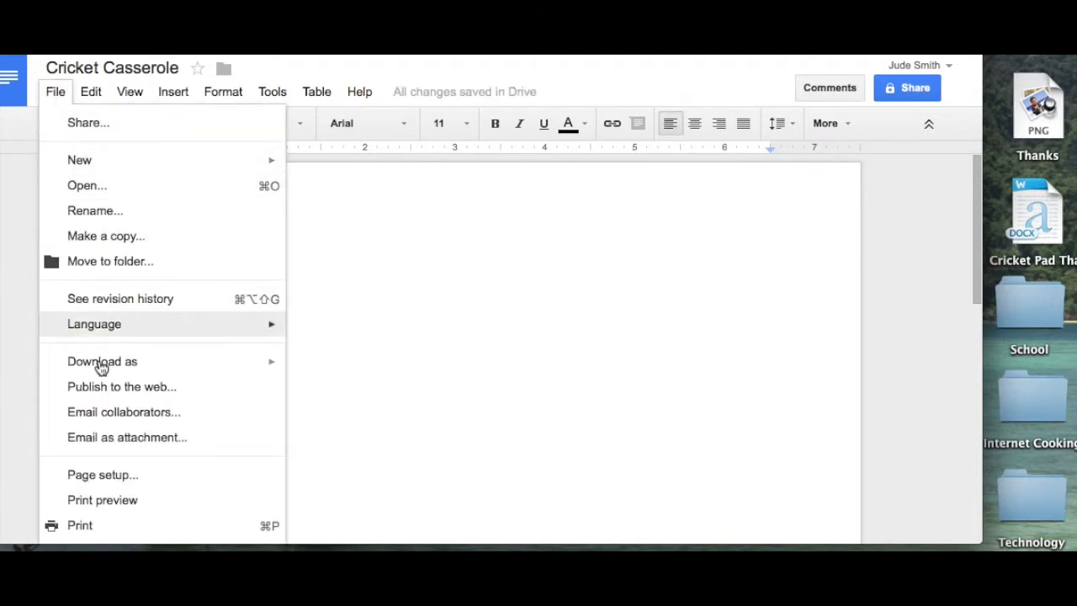
mouse_move(152, 367)
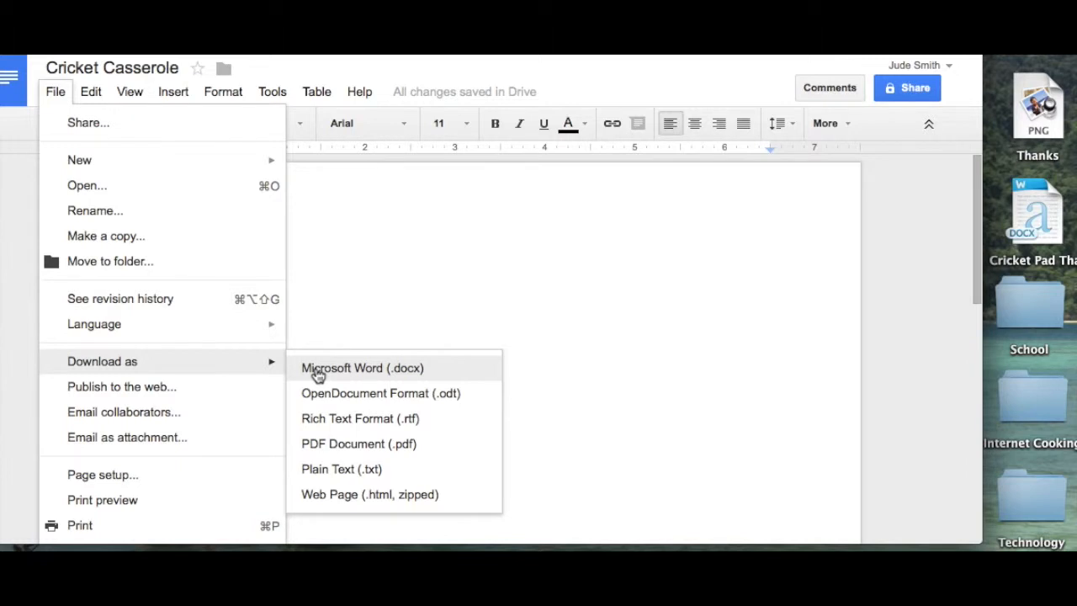
left_click(577, 265)
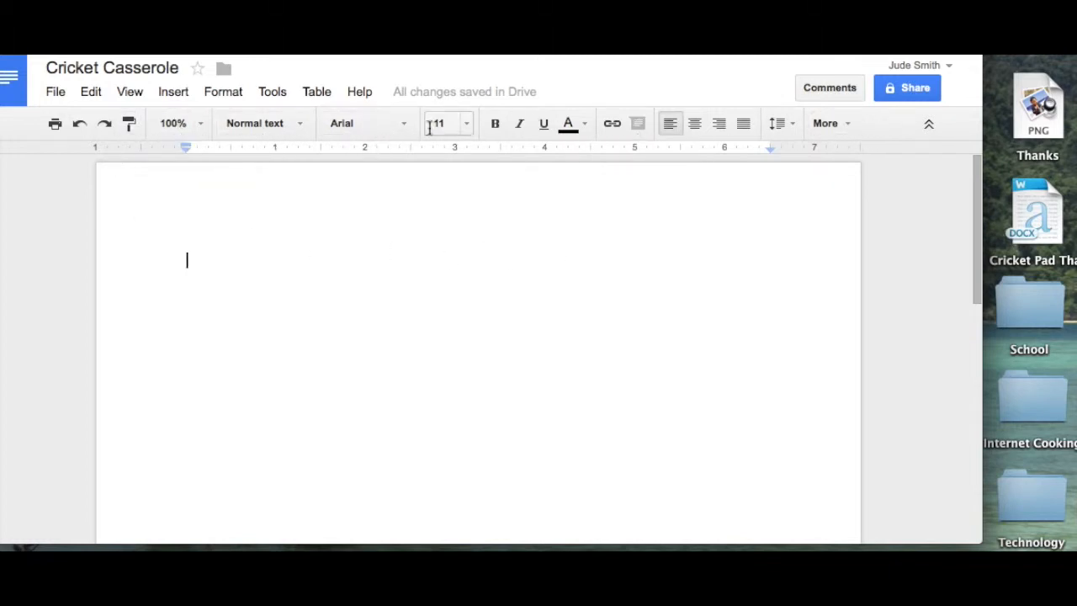
Step: Create a new form titled 'Cricket Recipes' using the Default theme
left_click(17, 98)
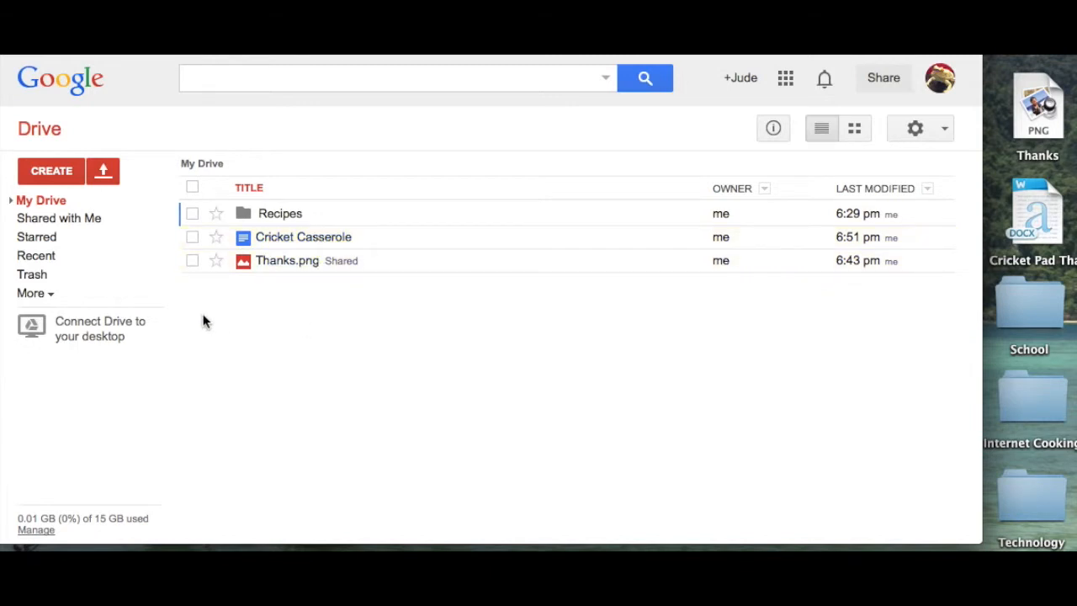
left_click(48, 171)
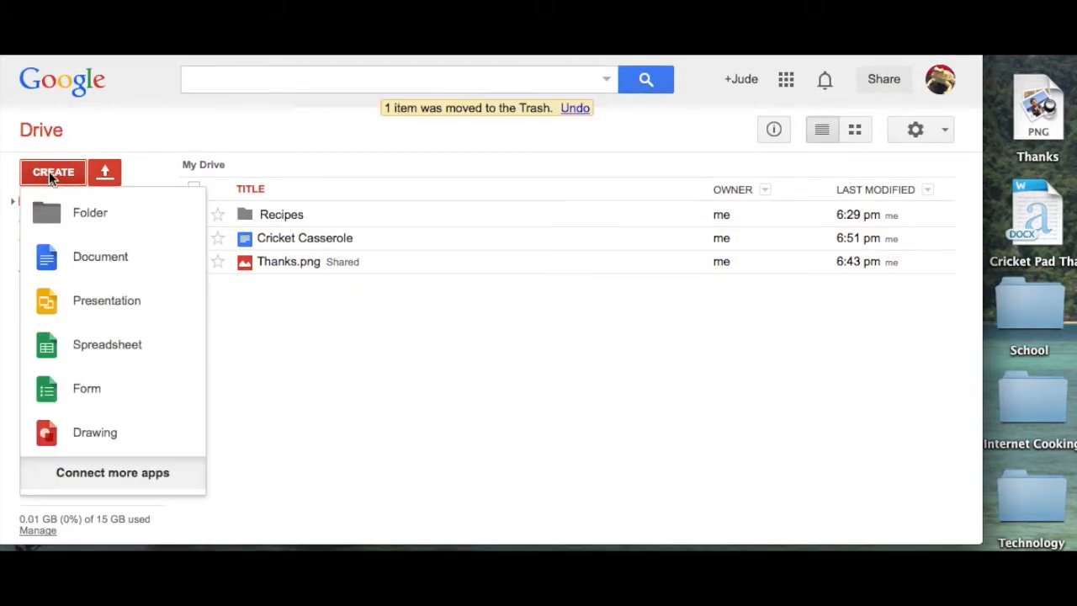
left_click(62, 388)
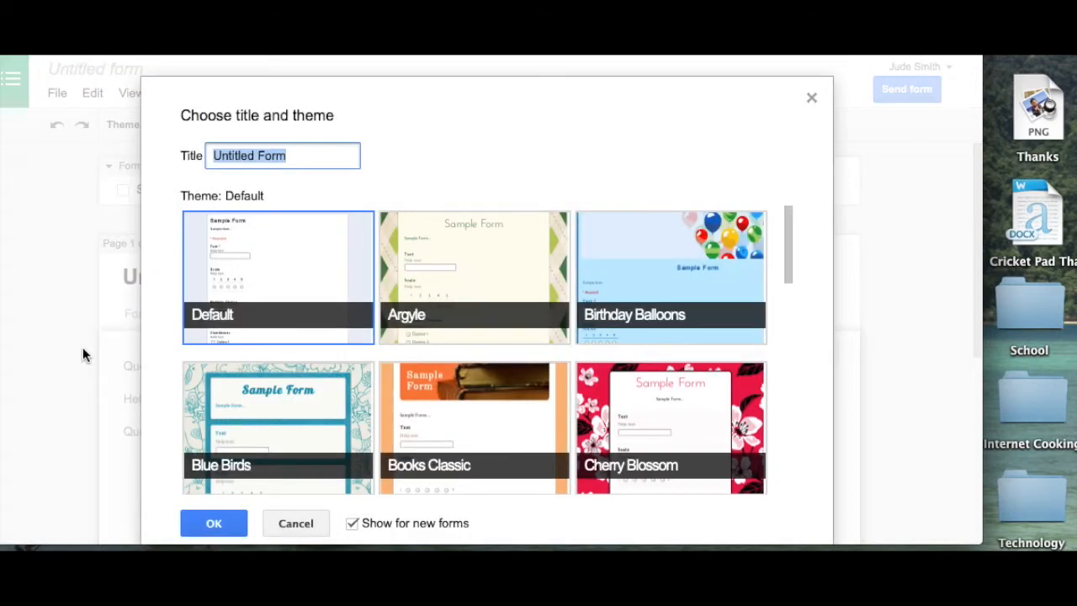
type("Cri")
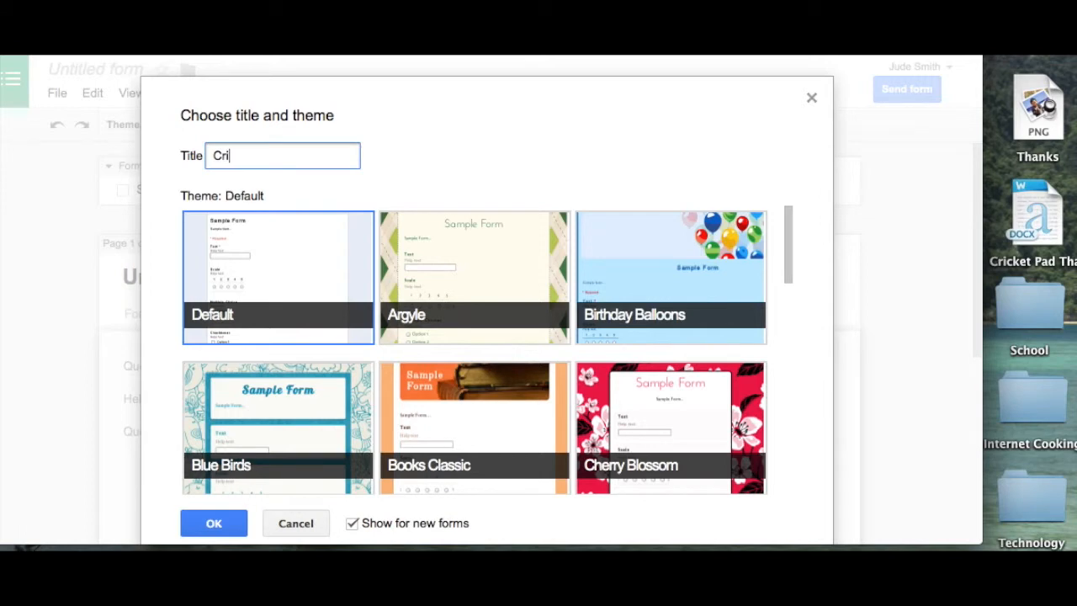
type("cket Recipes")
left_click(203, 520)
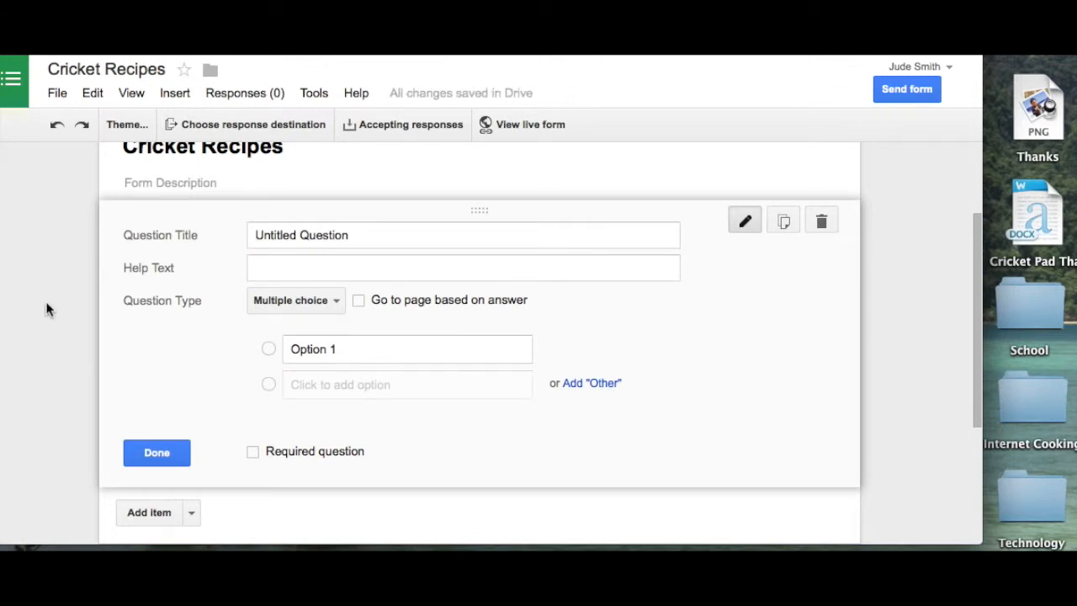
Step: Title the first question 'How do you feel about crickets in your food?'
scroll(46, 310, "up", 2)
scroll(46, 309, "up", 1)
scroll(82, 375, "down", 3)
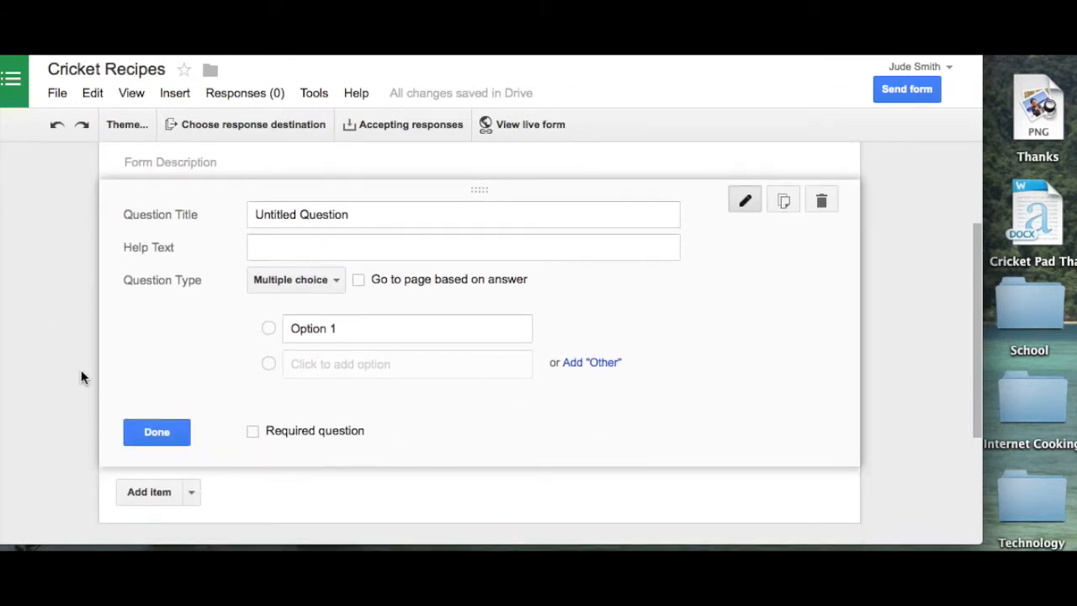
left_click(373, 215)
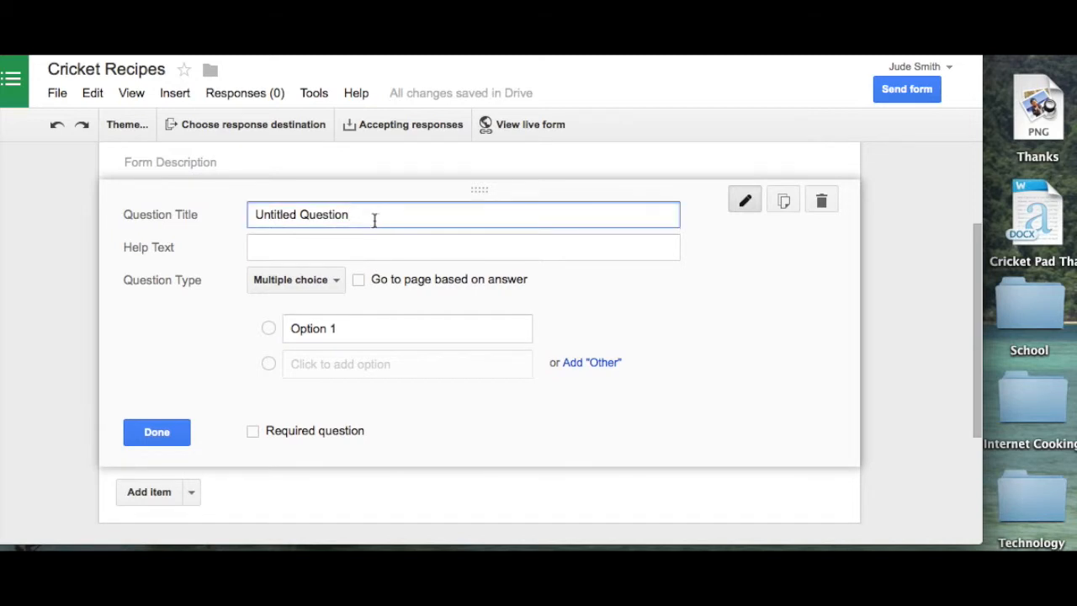
left_click_drag(371, 213, 162, 205)
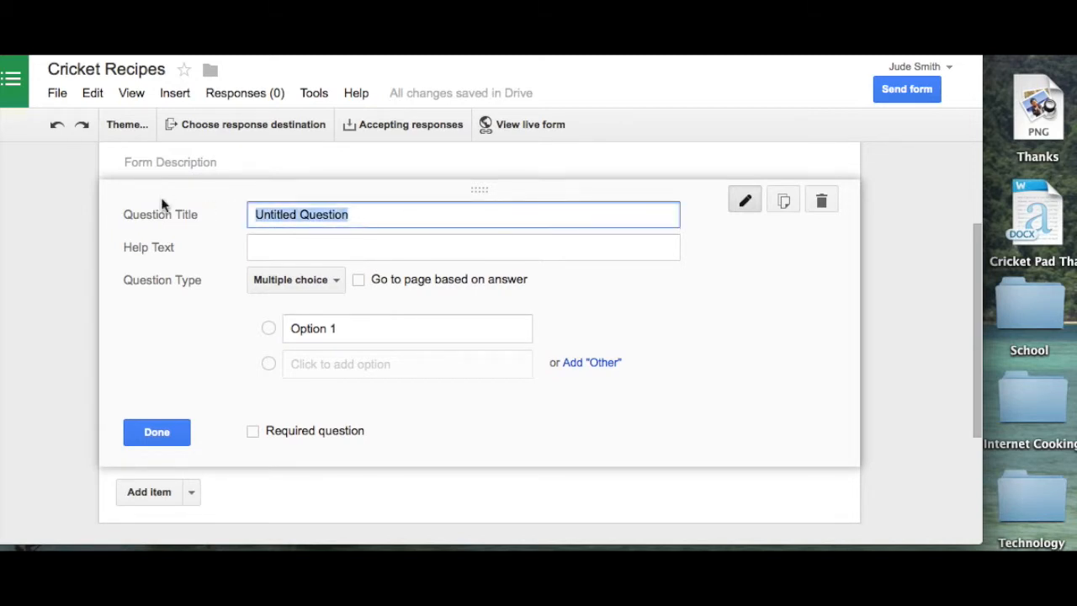
type("How do you feel about cricket")
key("BackSpace")
type("s in your food?")
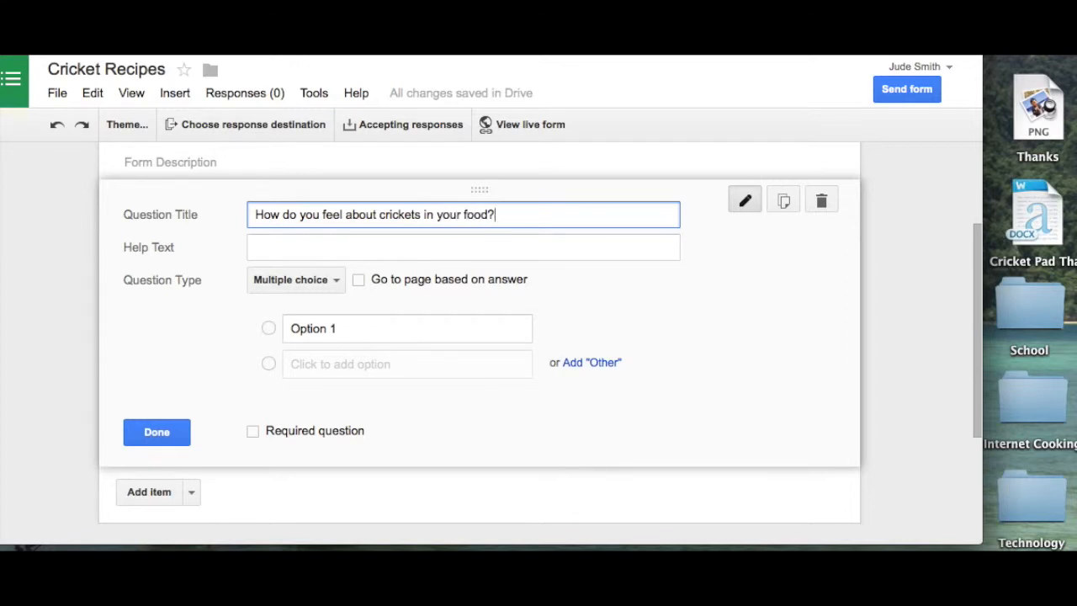
Step: Make the question a required Paragraph text question
left_click(285, 287)
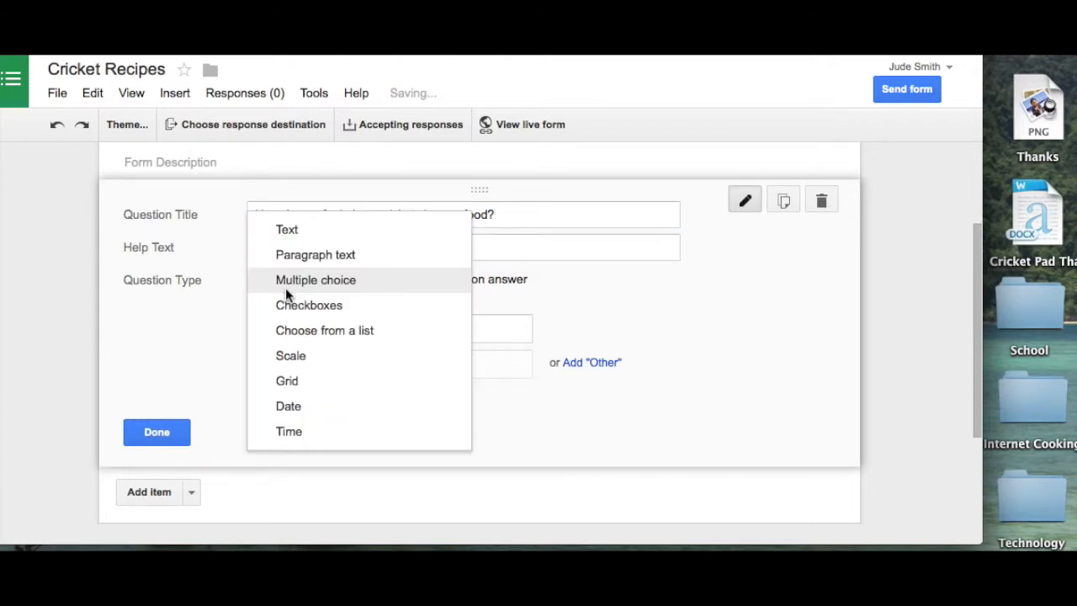
left_click(286, 289)
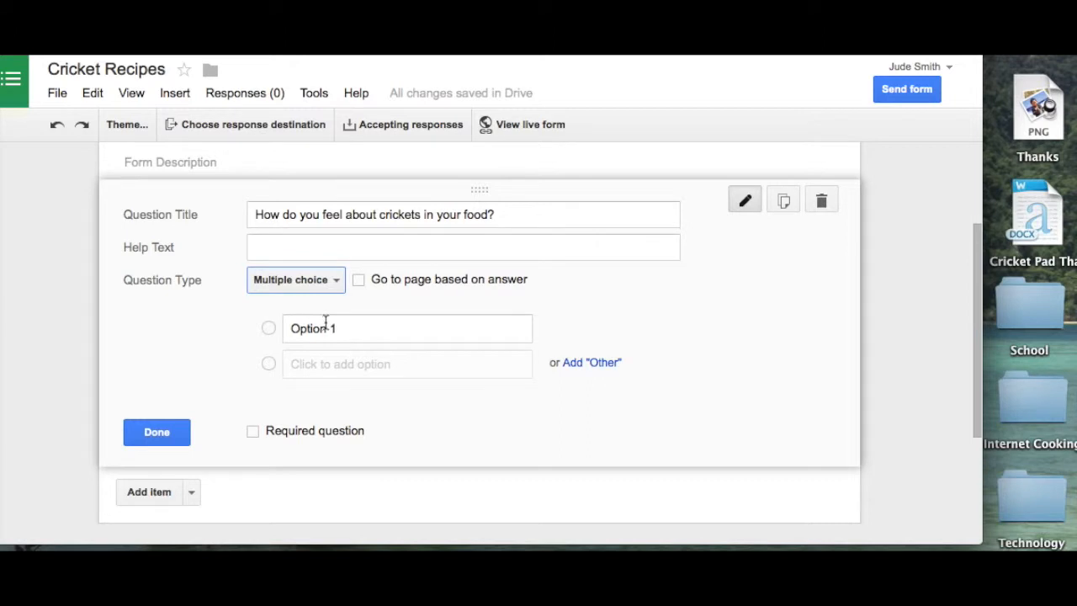
left_click(335, 284)
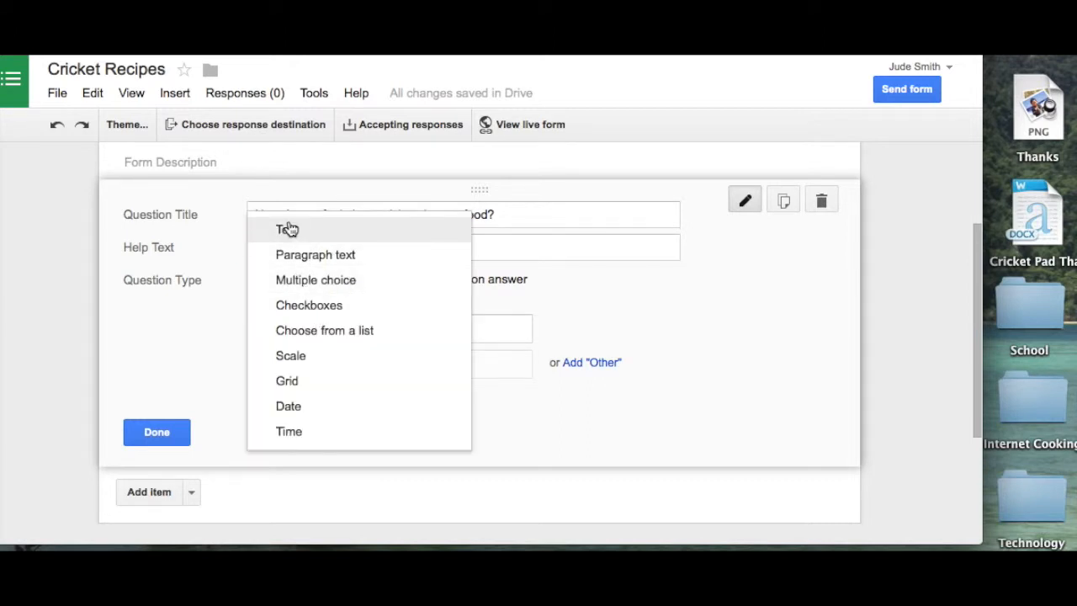
left_click(286, 256)
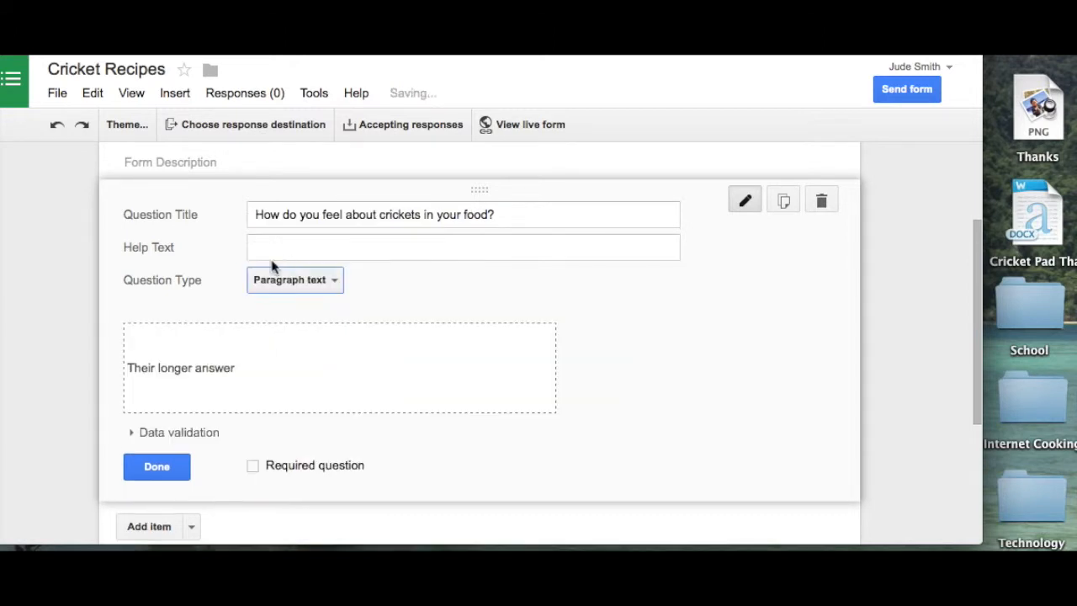
scroll(88, 344, "down", 1)
scroll(89, 348, "down", 2)
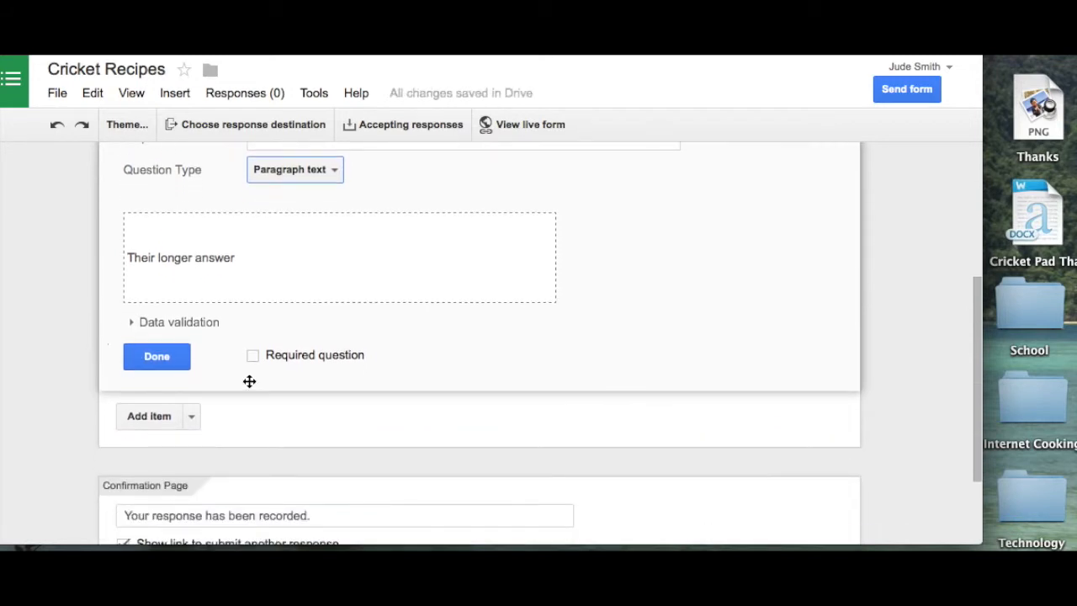
left_click(251, 361)
scroll(64, 318, "up", 2)
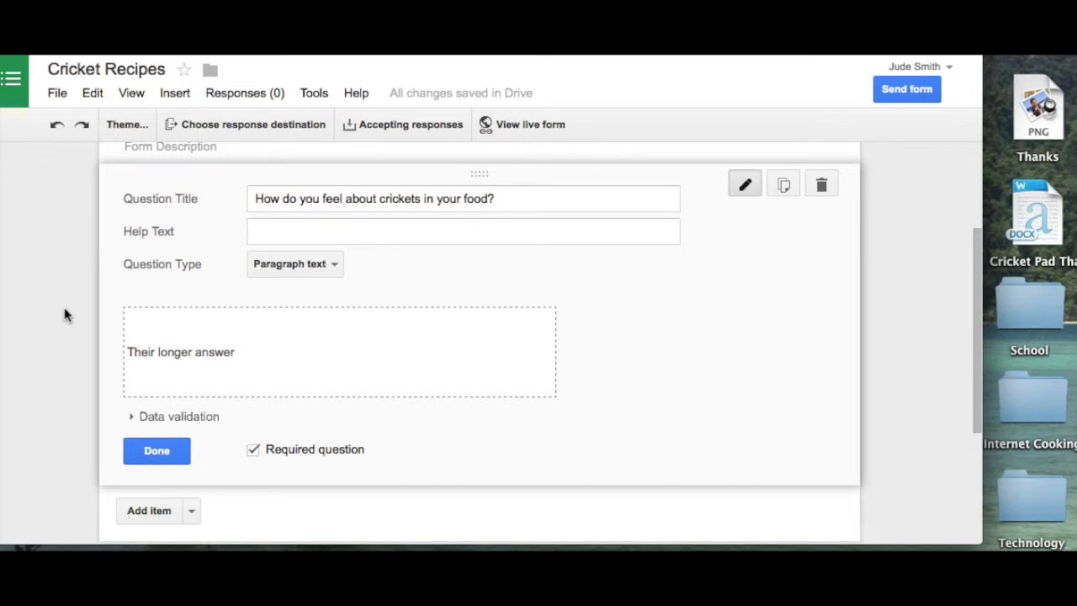
scroll(65, 310, "up", 1)
scroll(70, 315, "down", 1)
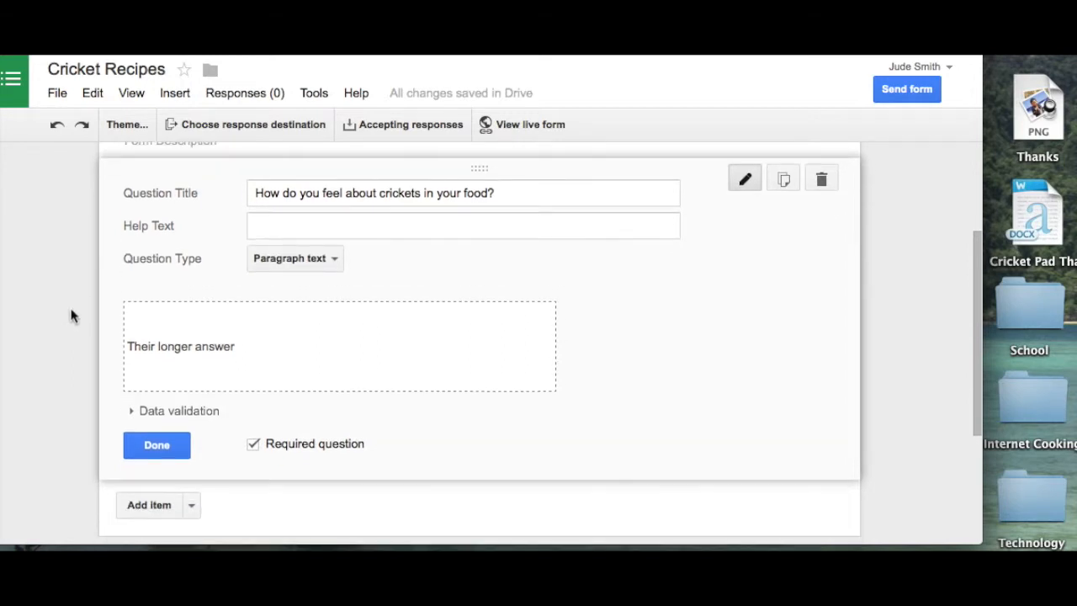
scroll(147, 506, "down", 5)
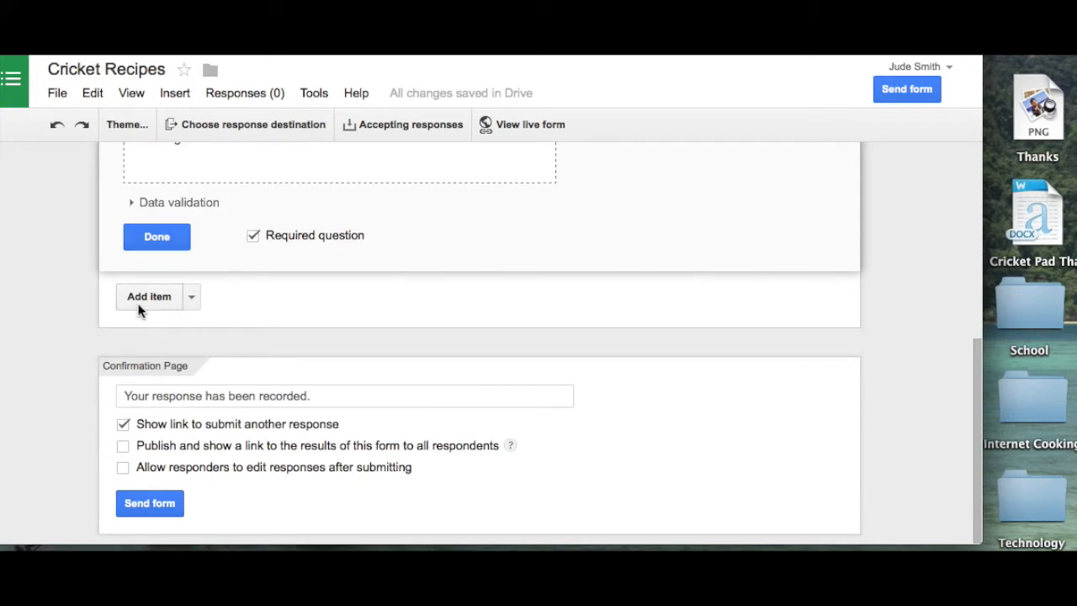
left_click(144, 507)
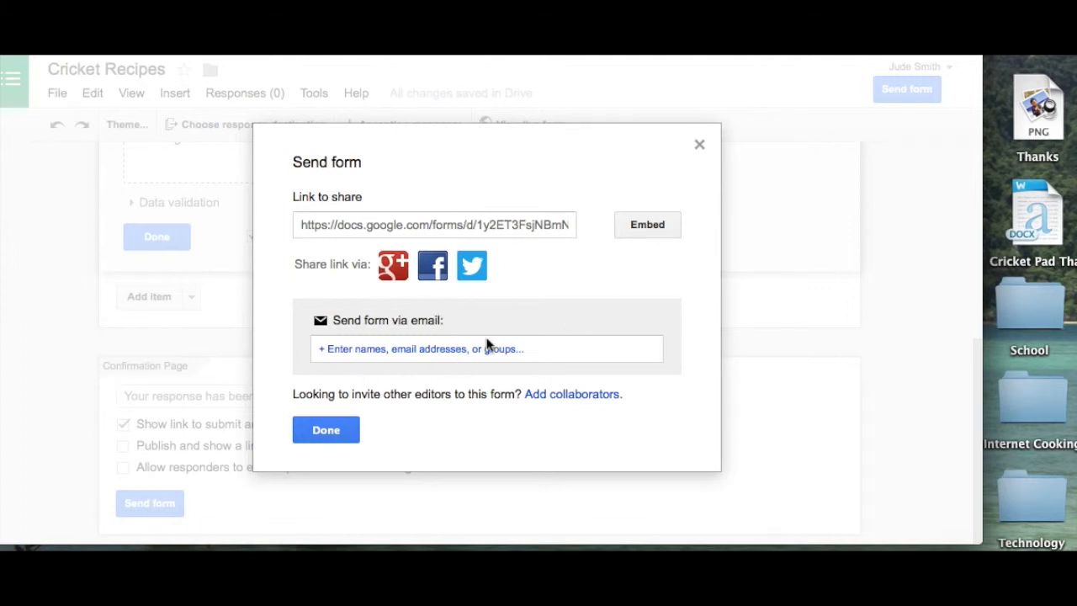
Step: E-mail the Cricket Recipes form to one recipient picked from the address suggestions
left_click(481, 347)
type("mo")
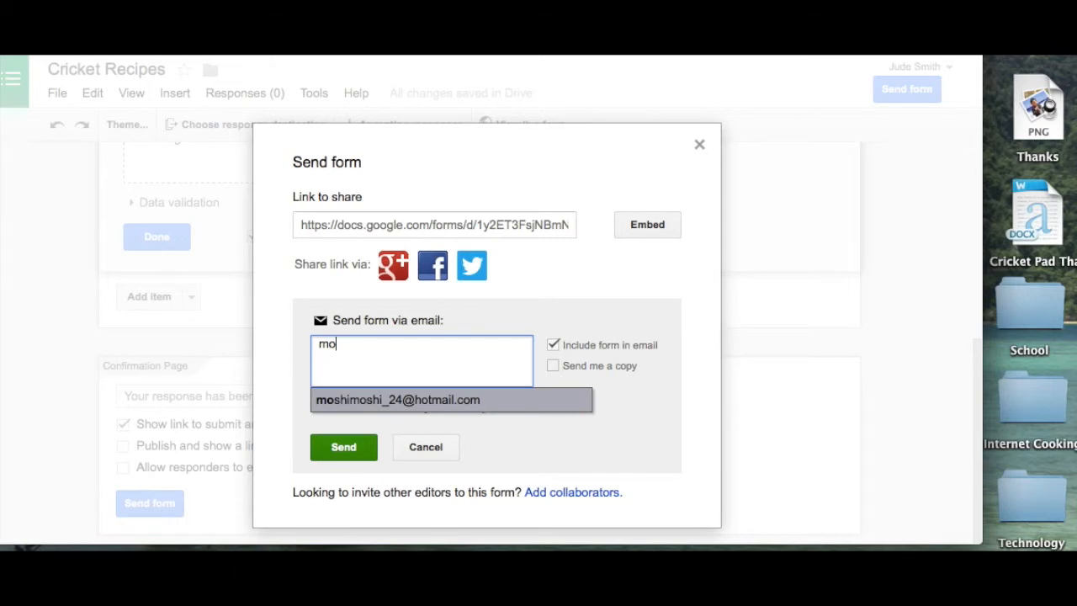
left_click(478, 401)
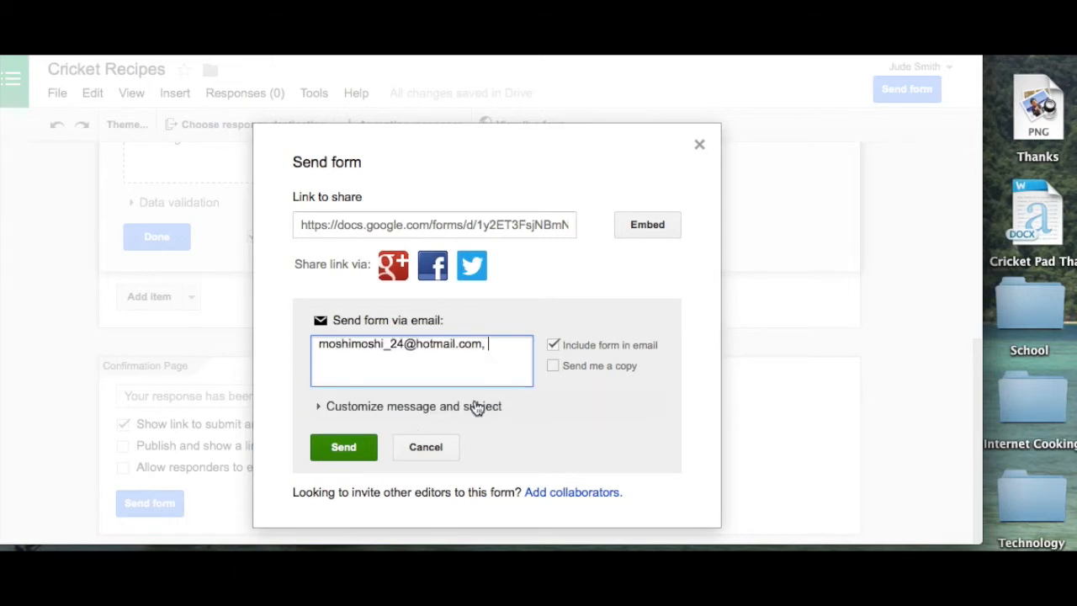
left_click(345, 447)
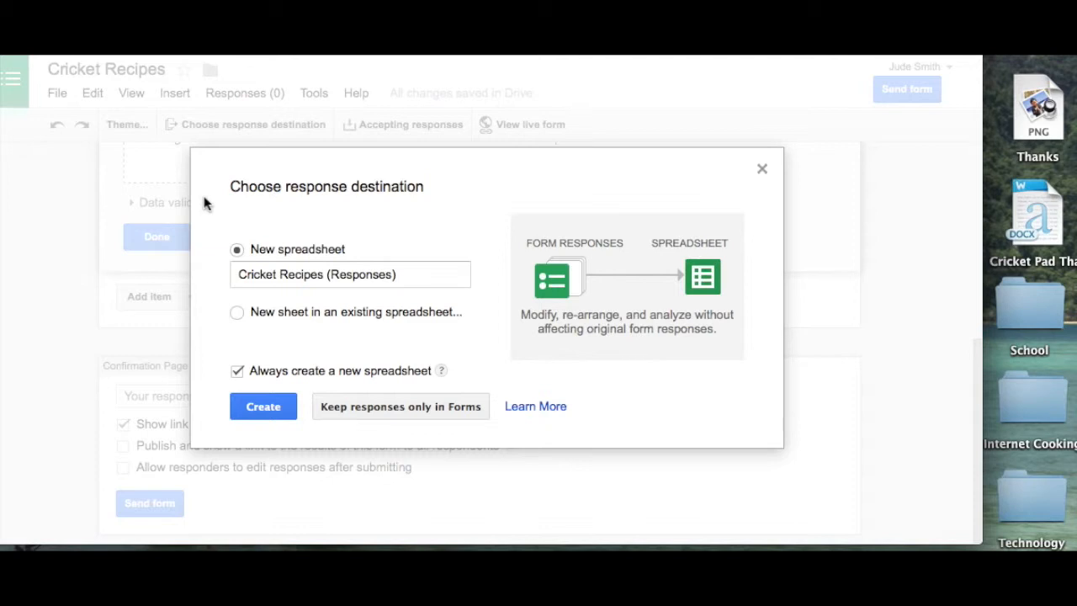
Step: Create a new responses spreadsheet and open Cricket Recipes (Responses)
left_click(259, 410)
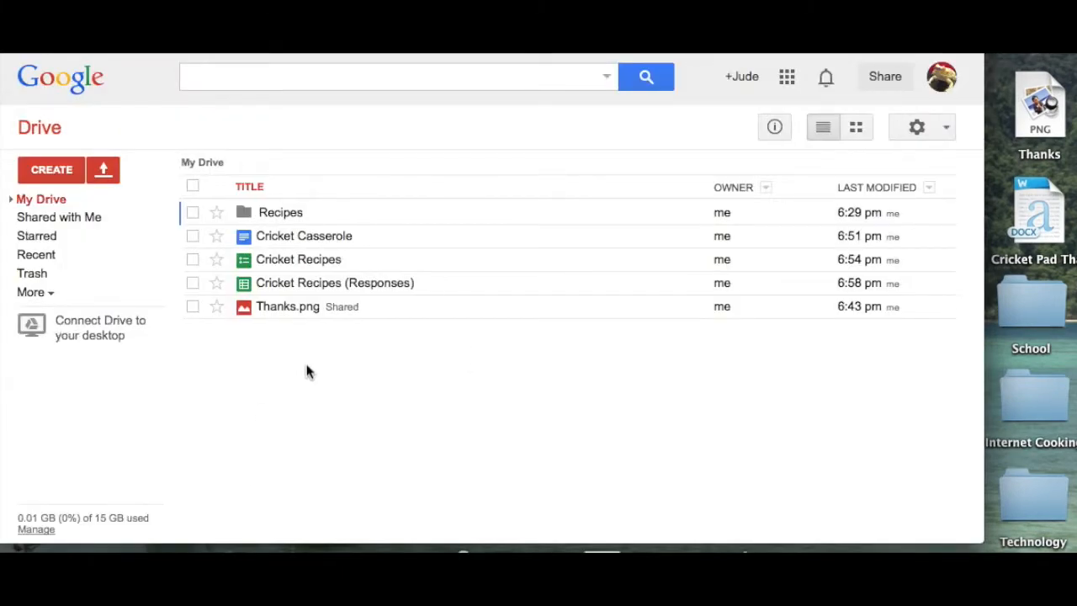
left_click(373, 294)
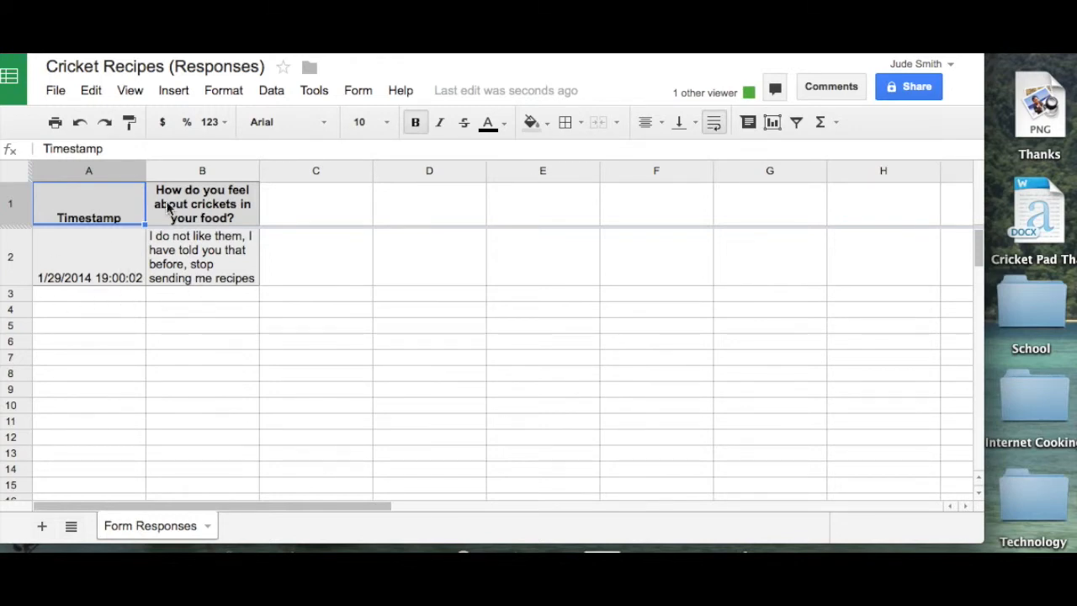
Step: Leave the Cricket Recipes (Responses) spreadsheet and return to the My Drive file list
left_click(10, 99)
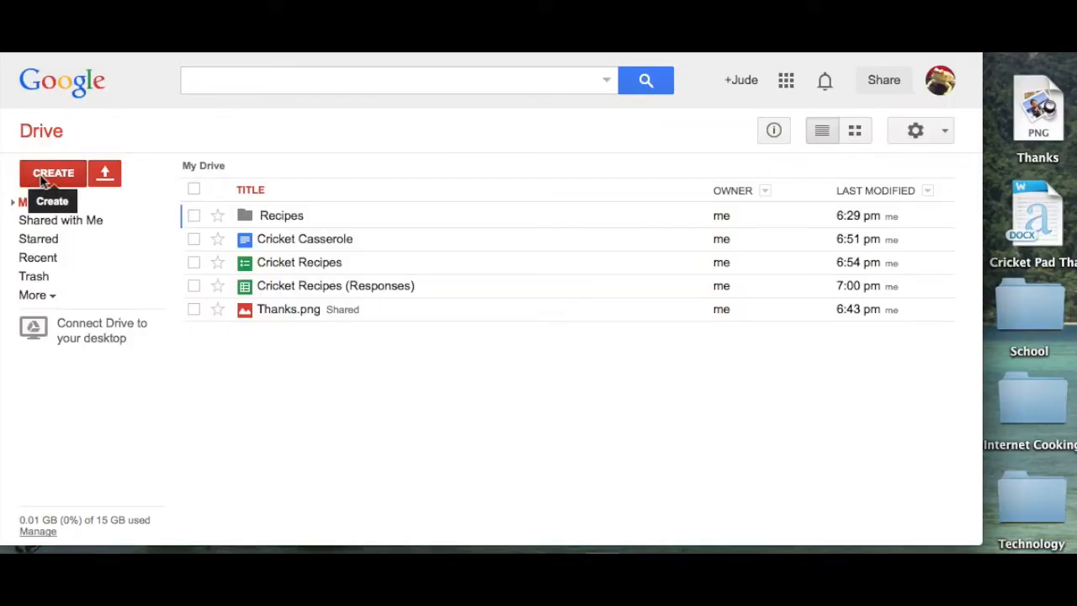
Step: Create a new blank Google Docs document titled 'Cricket Quiche'
left_click(57, 175)
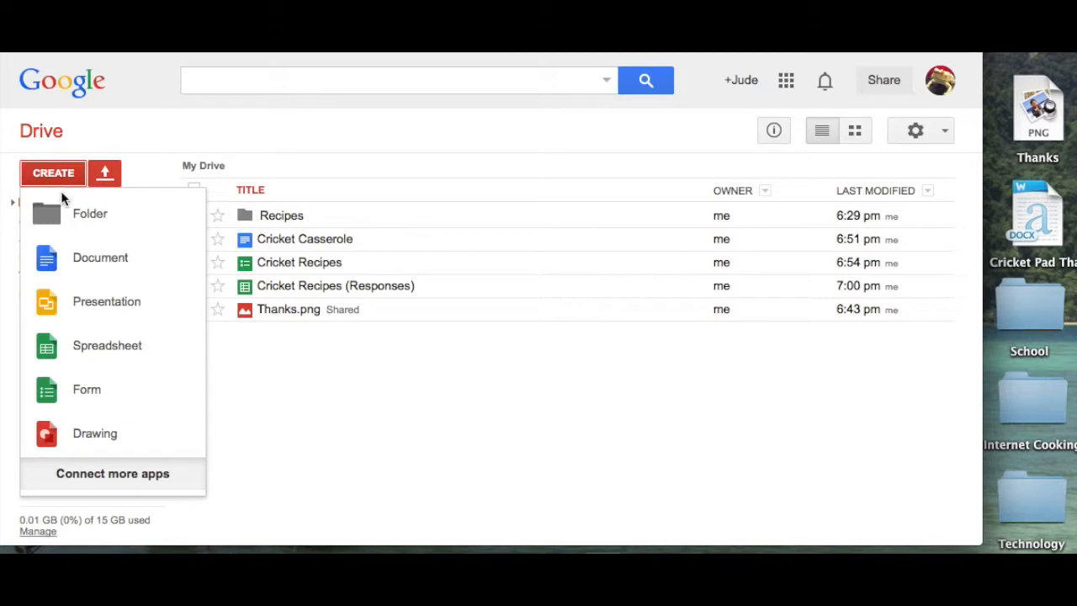
left_click(68, 257)
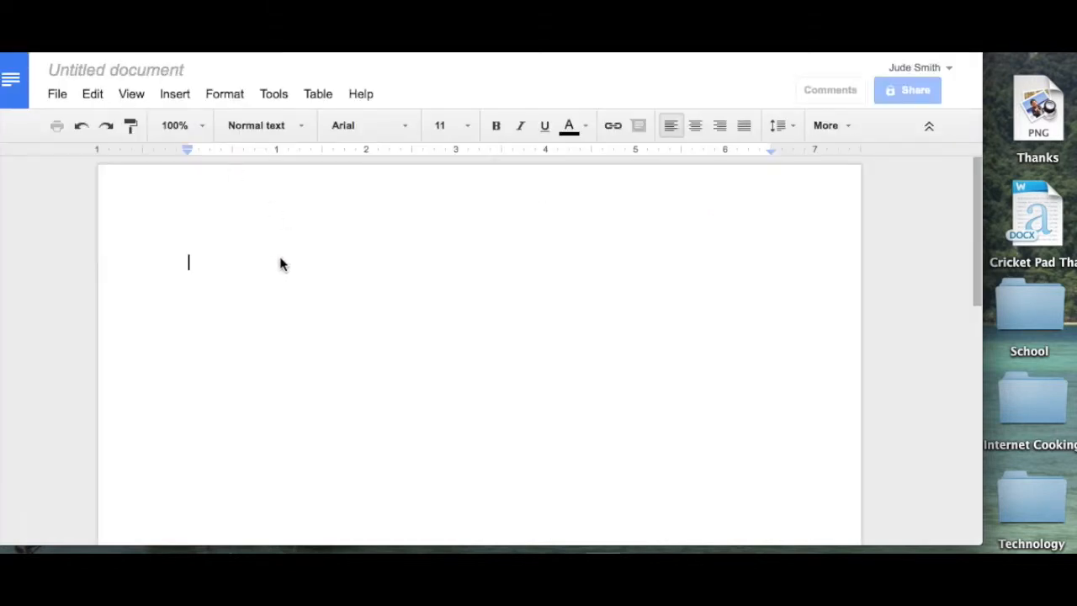
left_click(171, 74)
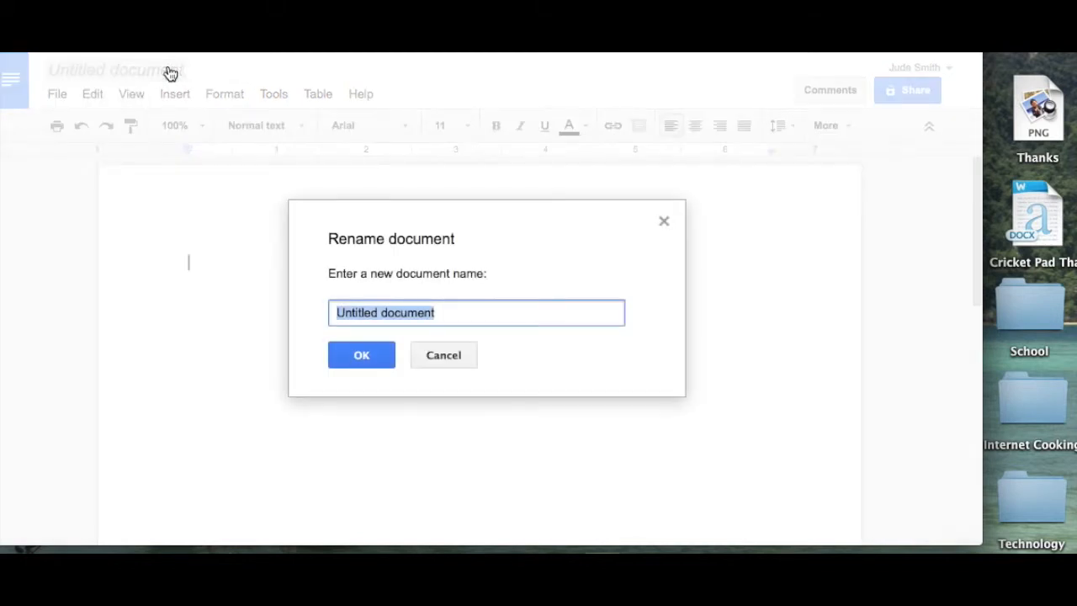
type("Cri")
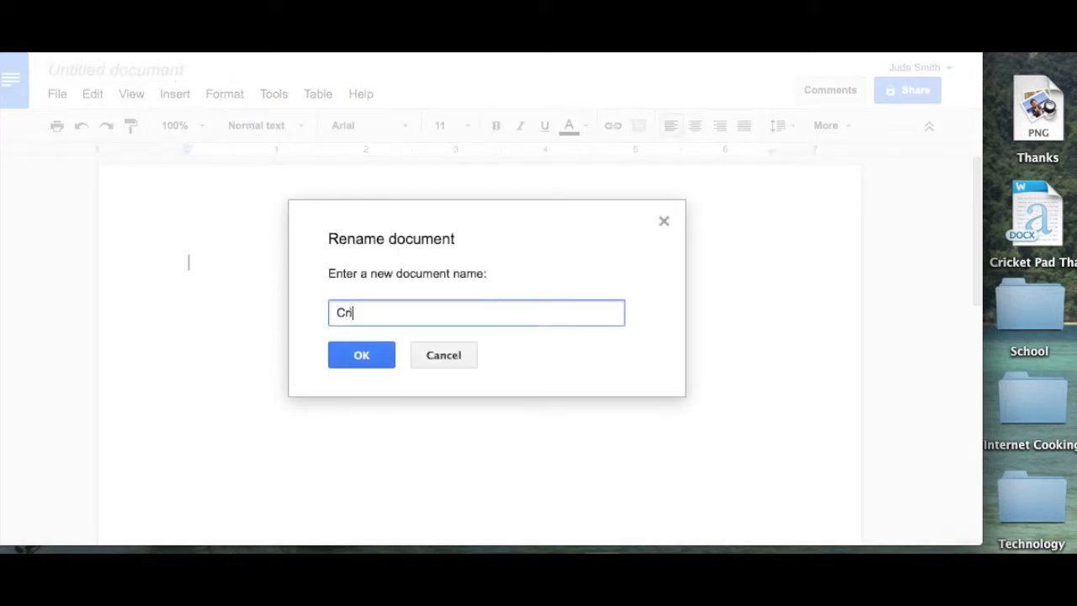
type("cket Quiche")
left_click(363, 355)
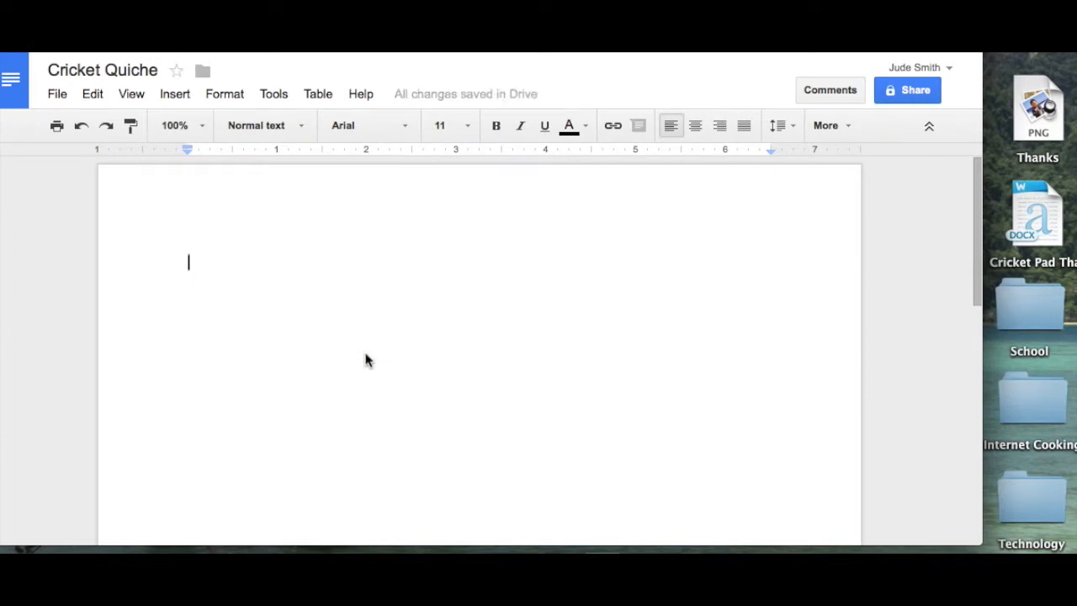
Step: Type the ingredient lines '8 eggs' and '2 cups of milk' into the document
type("8 eggs")
key("Return")
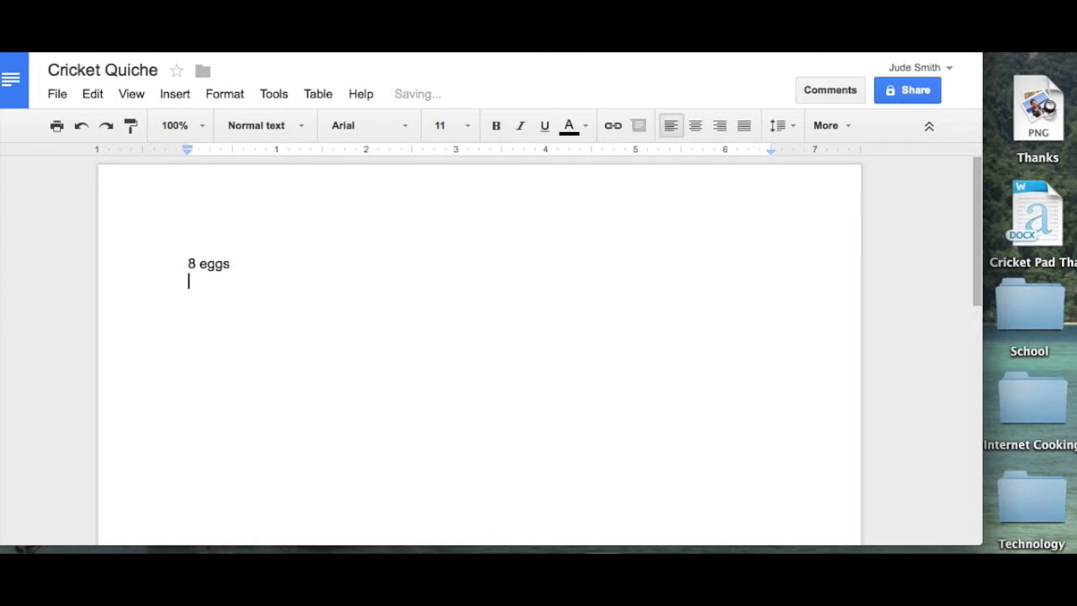
type("2 cups of m")
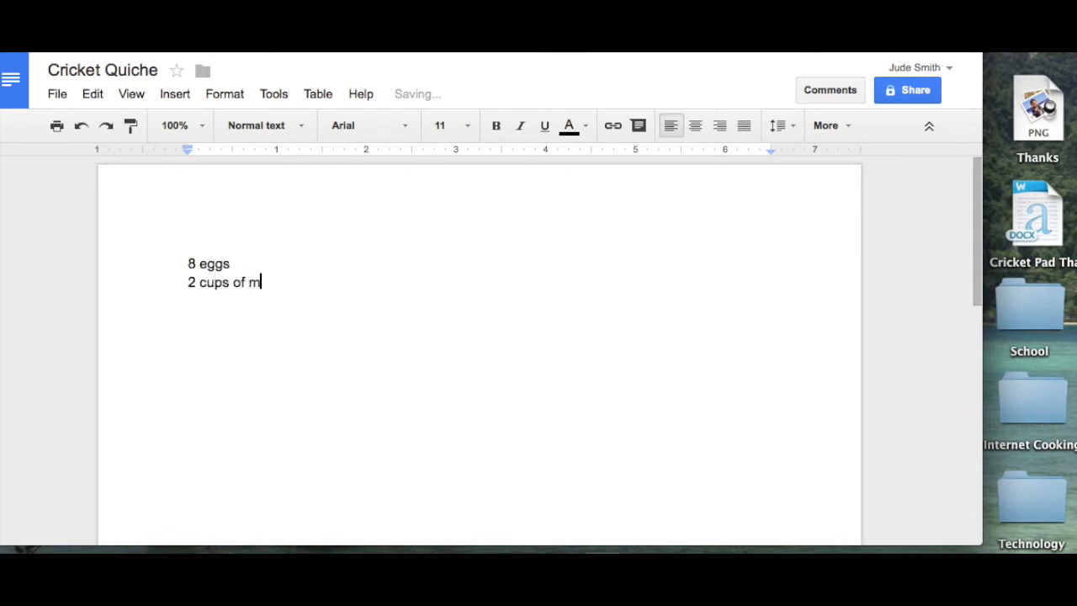
type("ilk")
Step: Invite the collaborator's e-mail address to Cricket Quiche with Can edit access
left_click(906, 93)
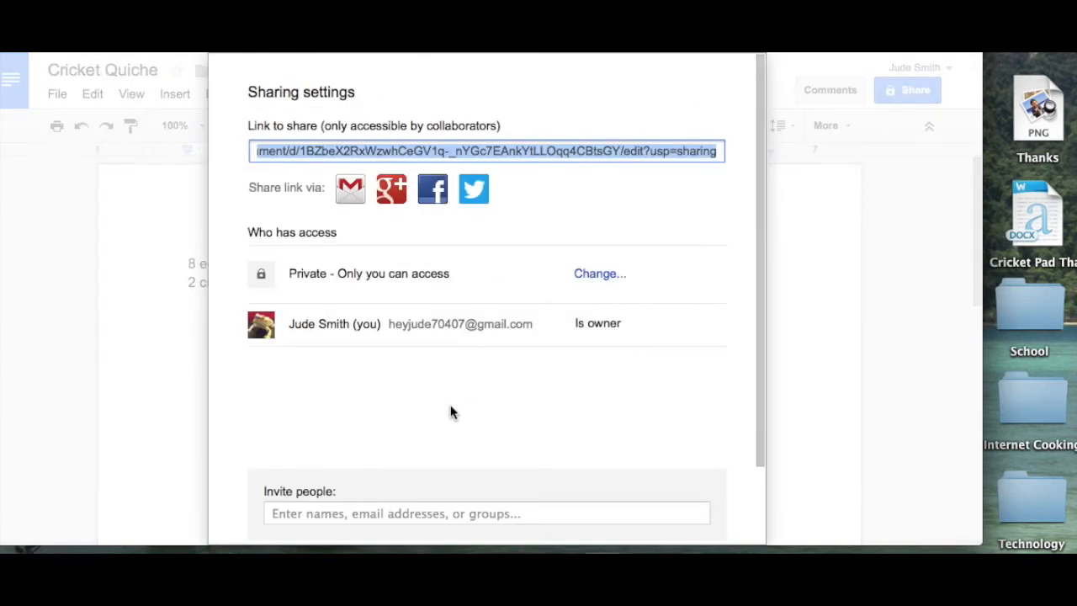
left_click(357, 511)
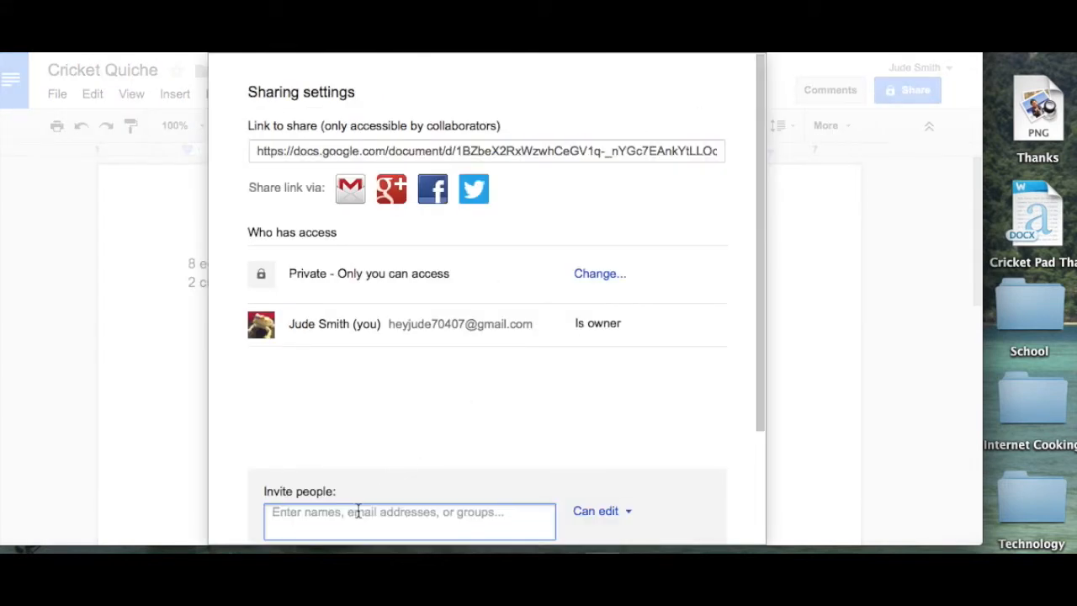
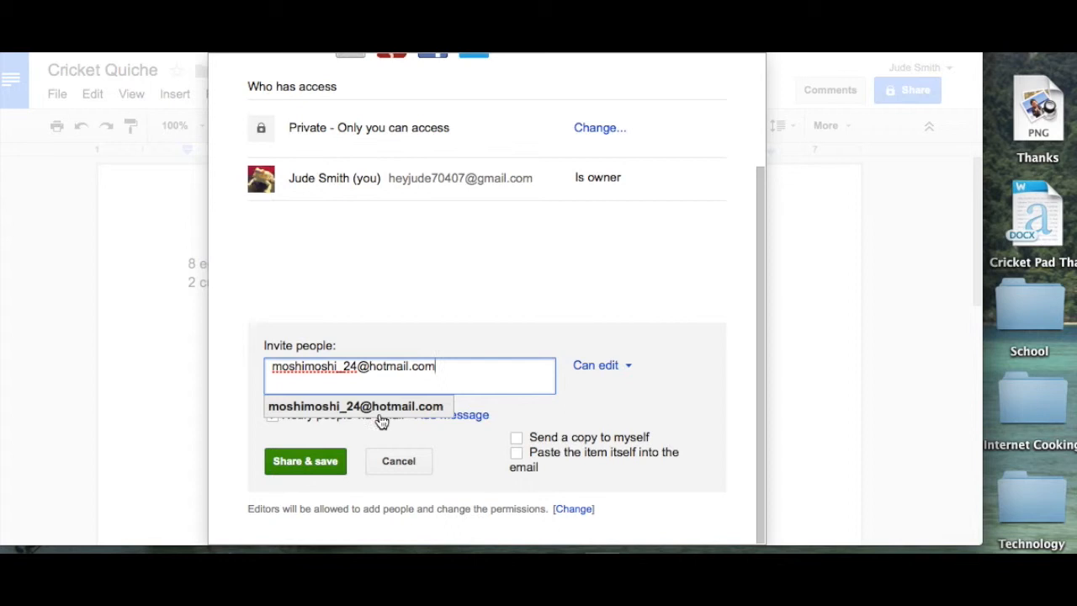
left_click(306, 461)
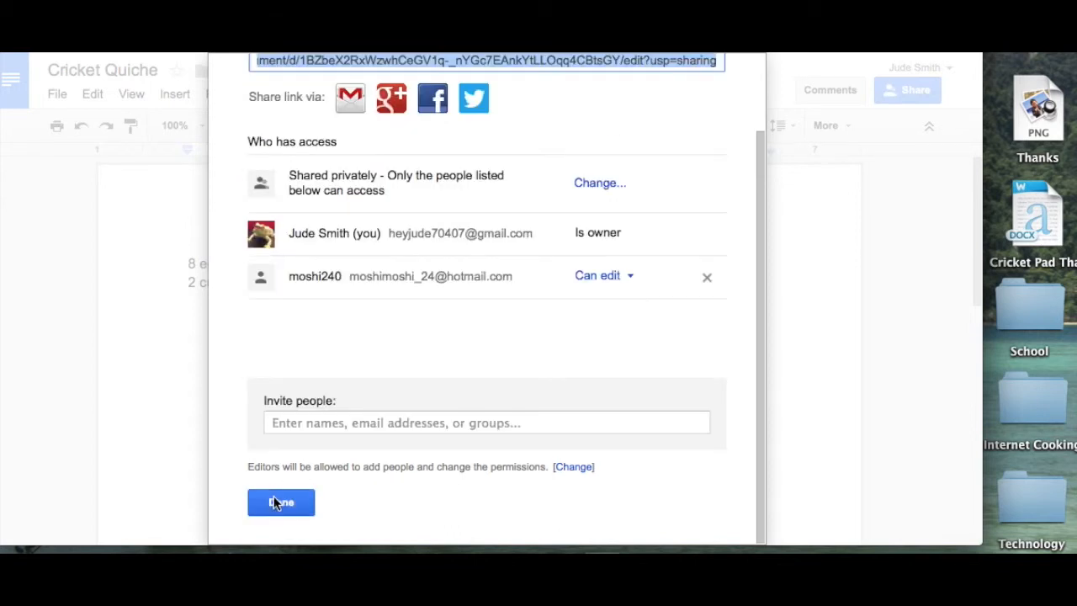
left_click(276, 499)
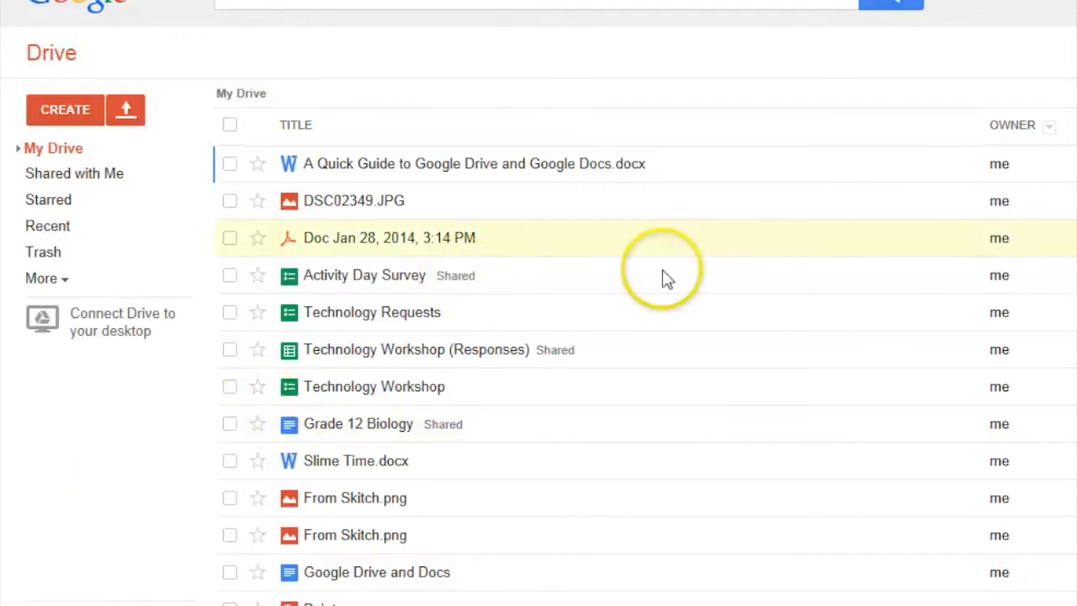
Step: Open the Cricket Quiche document from the Shared with Me list
left_click(94, 183)
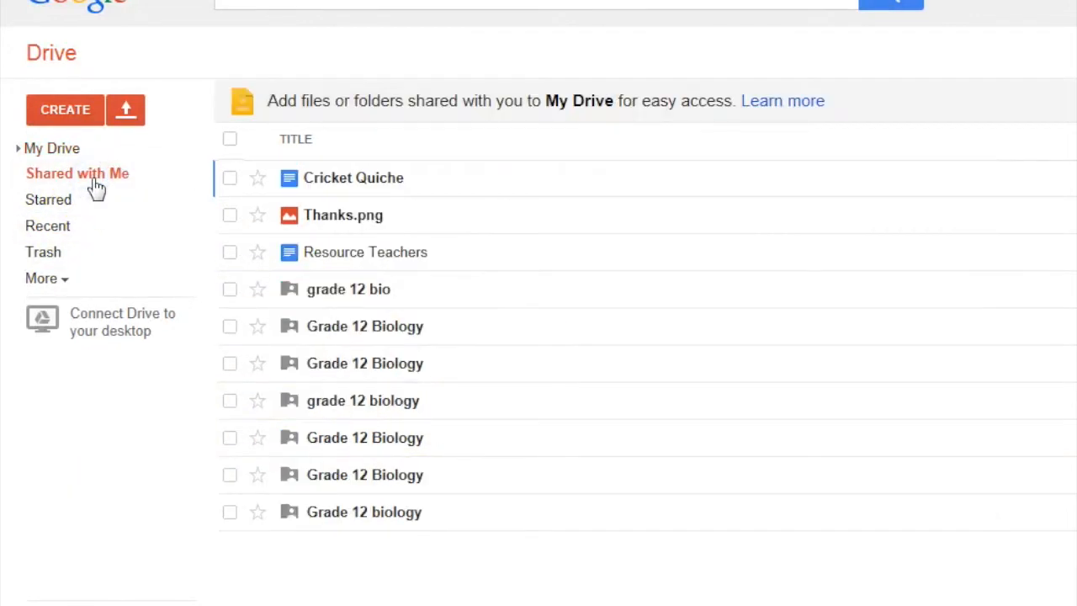
left_click(383, 180)
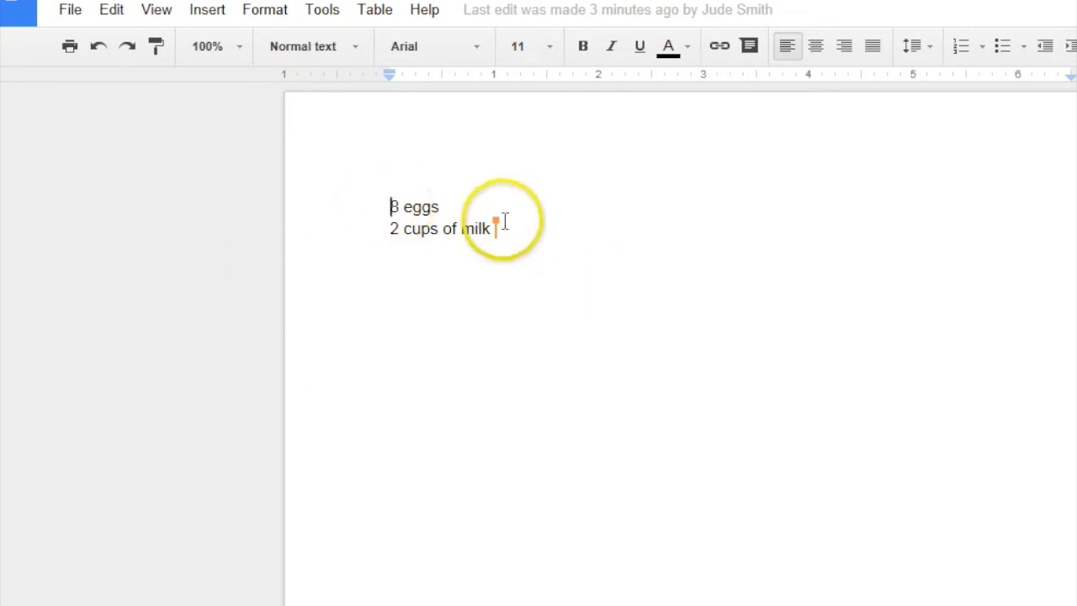
mouse_move(495, 227)
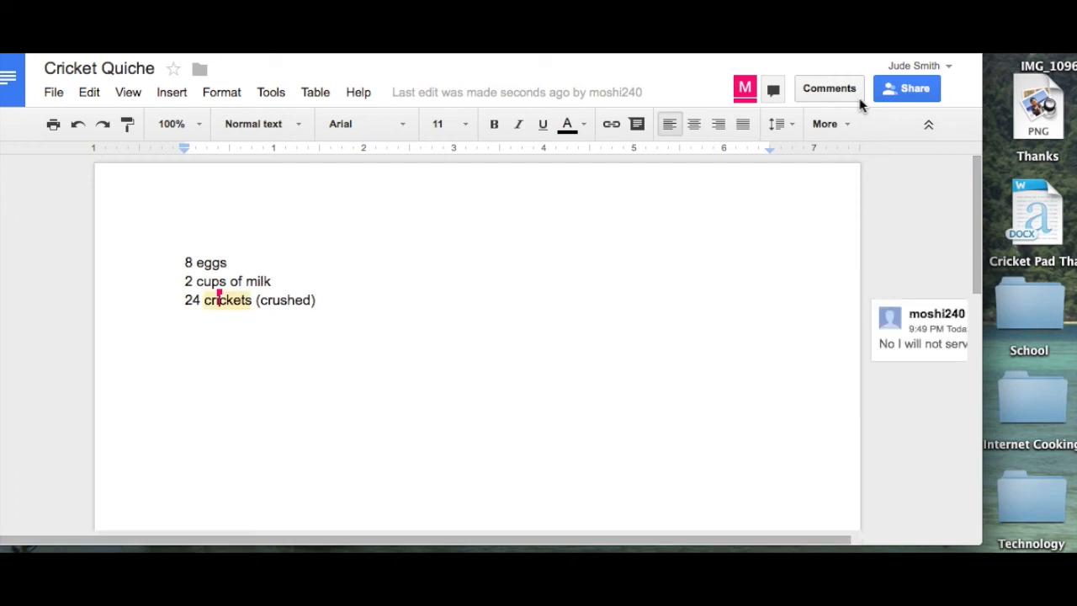
scroll(821, 483, "right", 3)
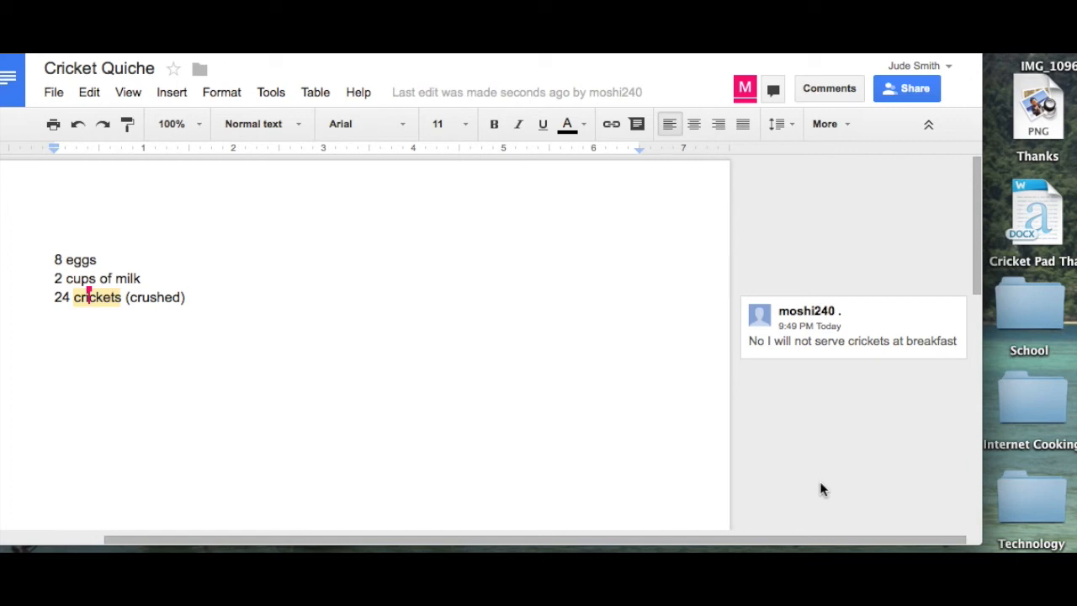
scroll(385, 312, "left", 3)
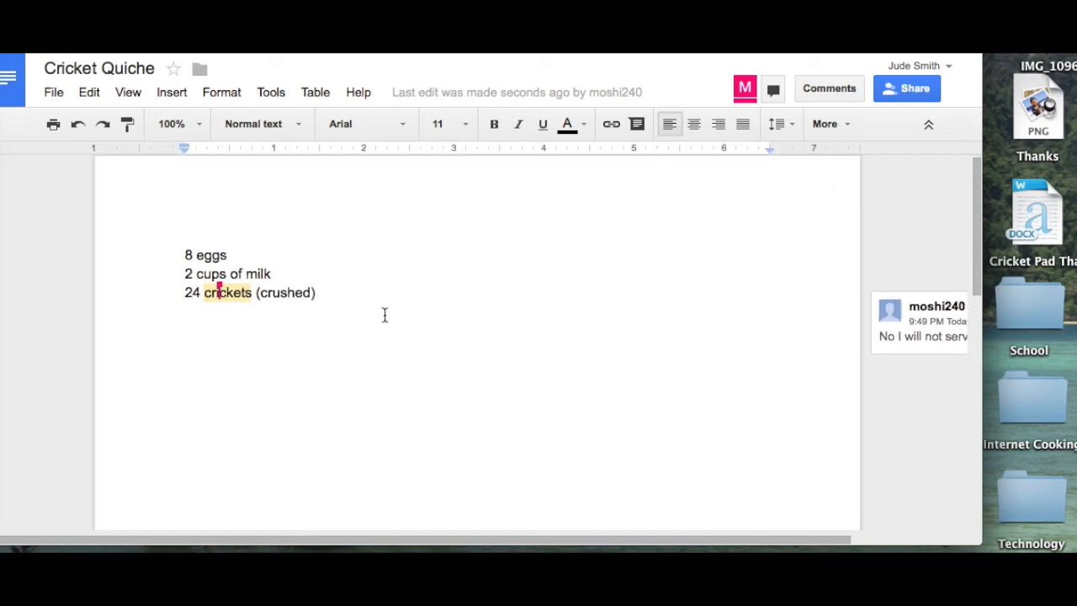
Step: Return to My Drive, then open and dismiss the CREATE menu without choosing anything
left_click(10, 97)
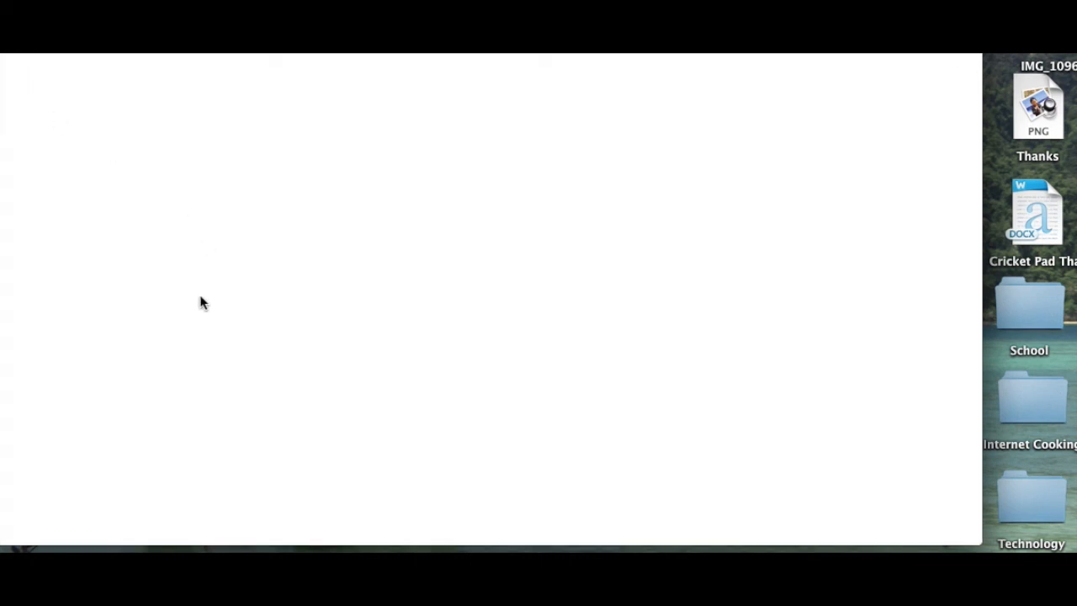
left_click(46, 175)
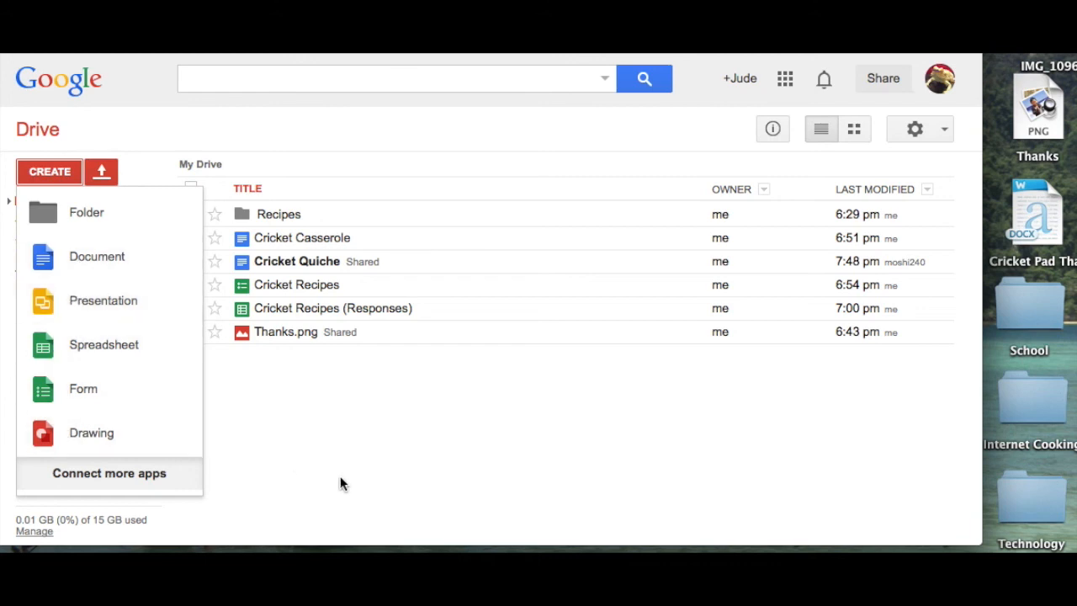
left_click(370, 496)
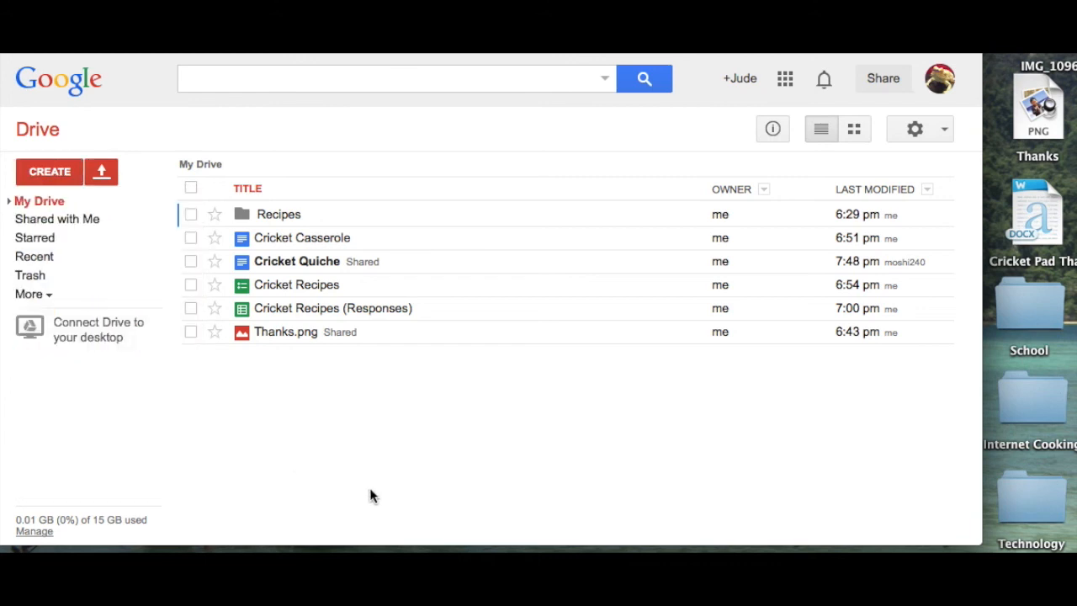